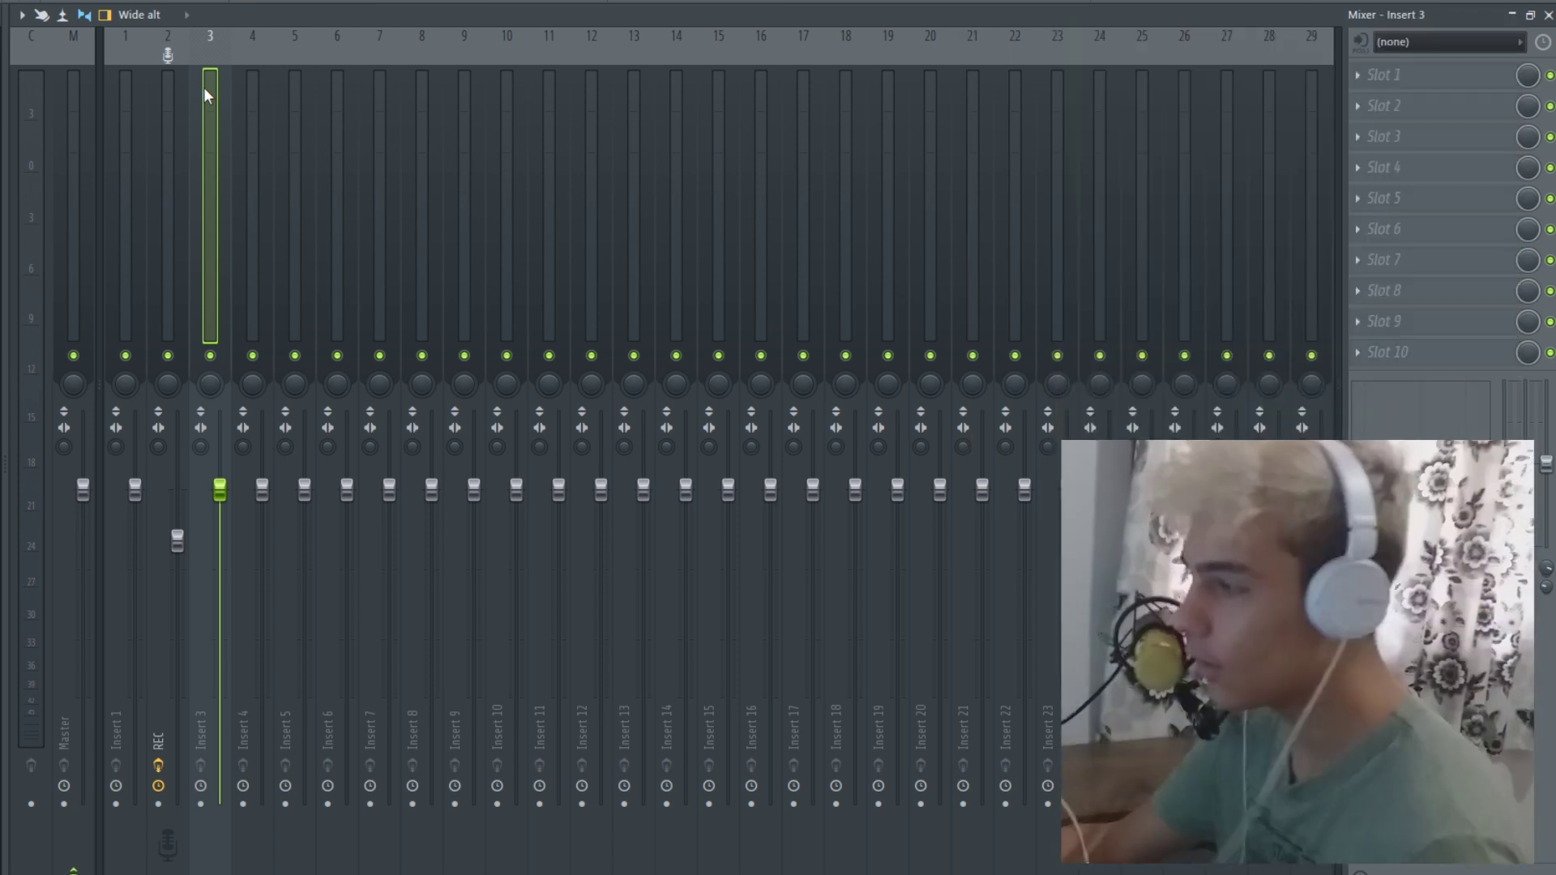
Save the settings of the REC track's first Fruity parametric EQ 2 as a preset and close the equalizer.
click(171, 71)
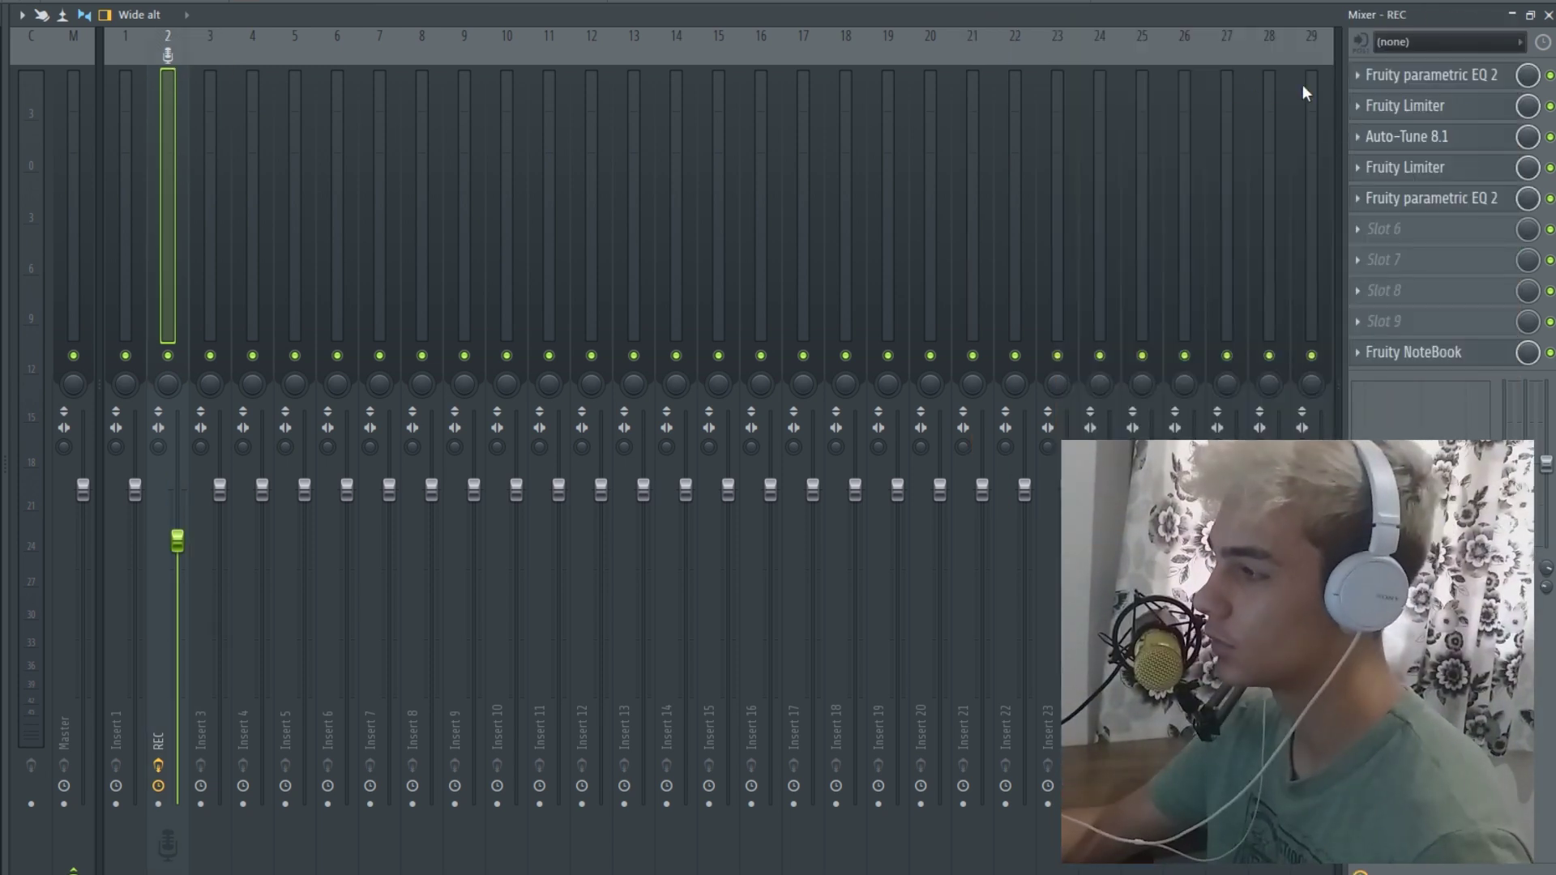
click(1452, 81)
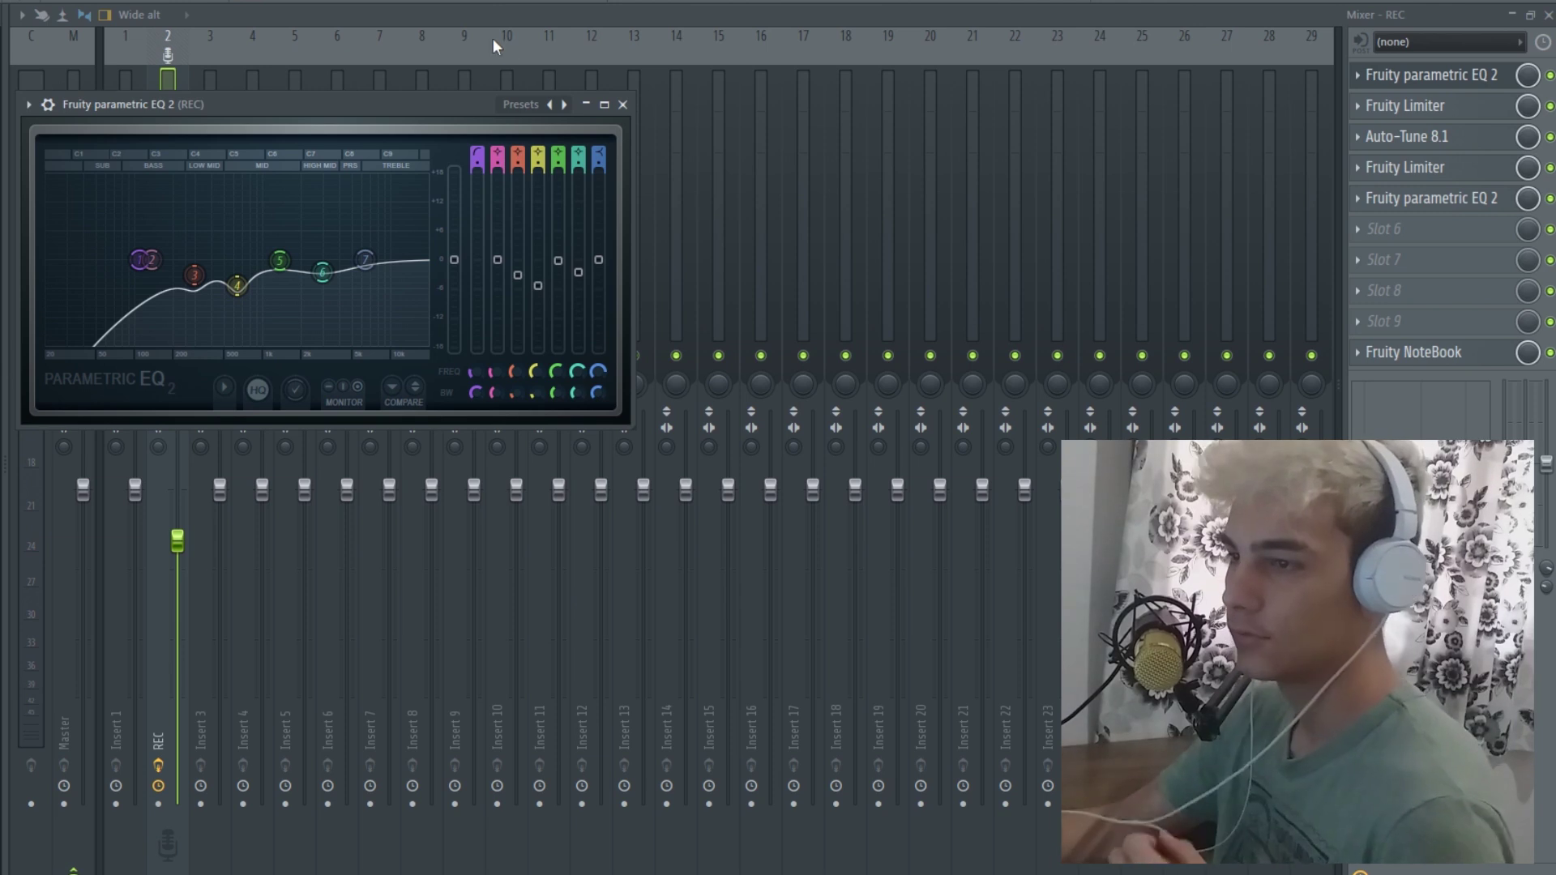
click(522, 120)
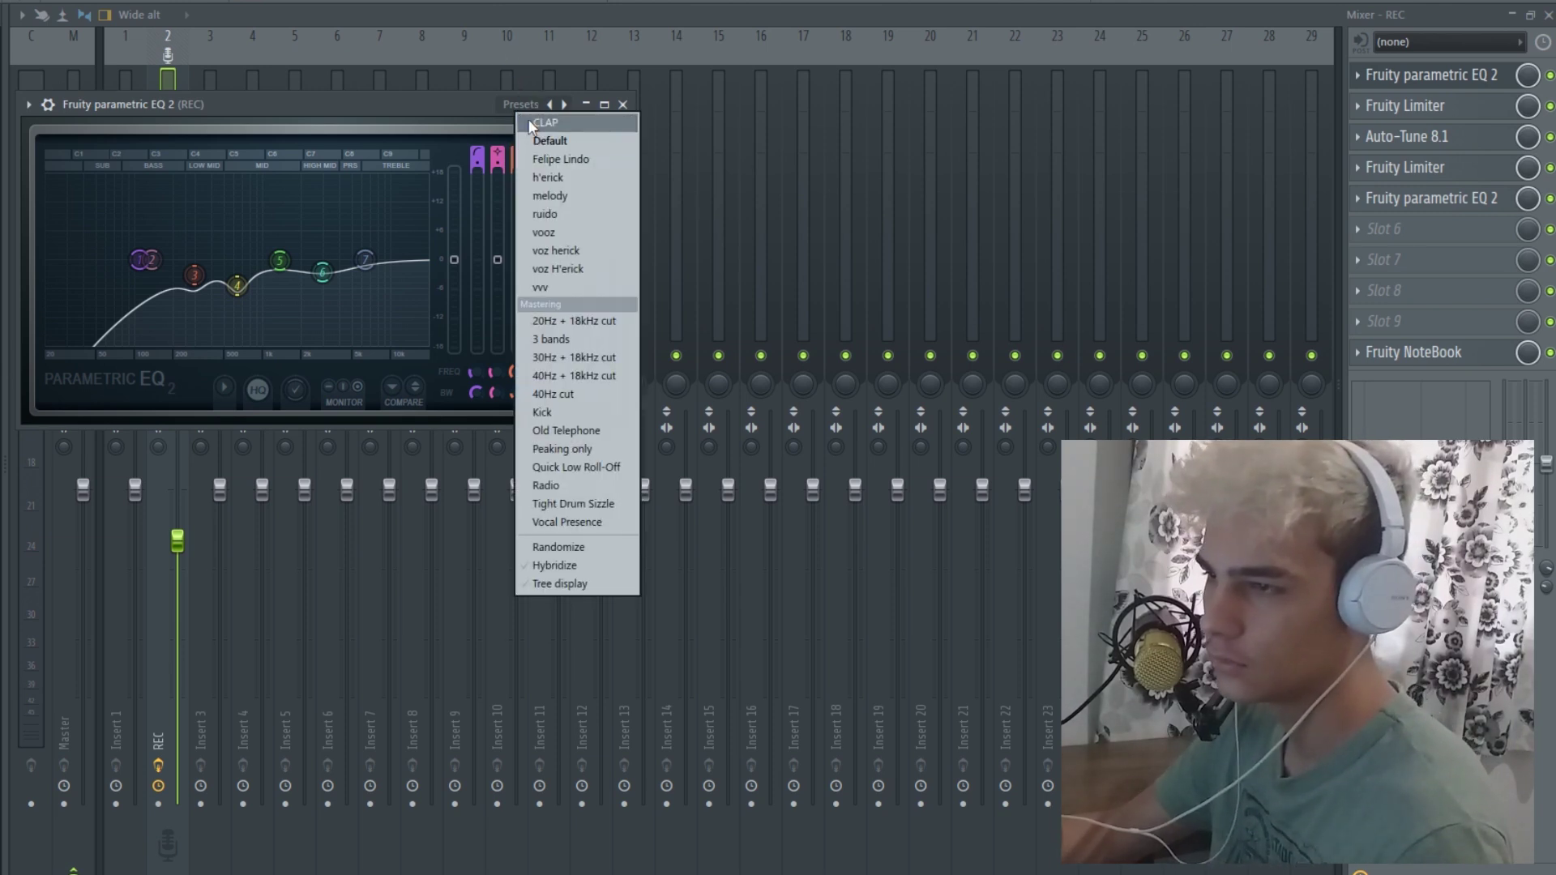
click(527, 118)
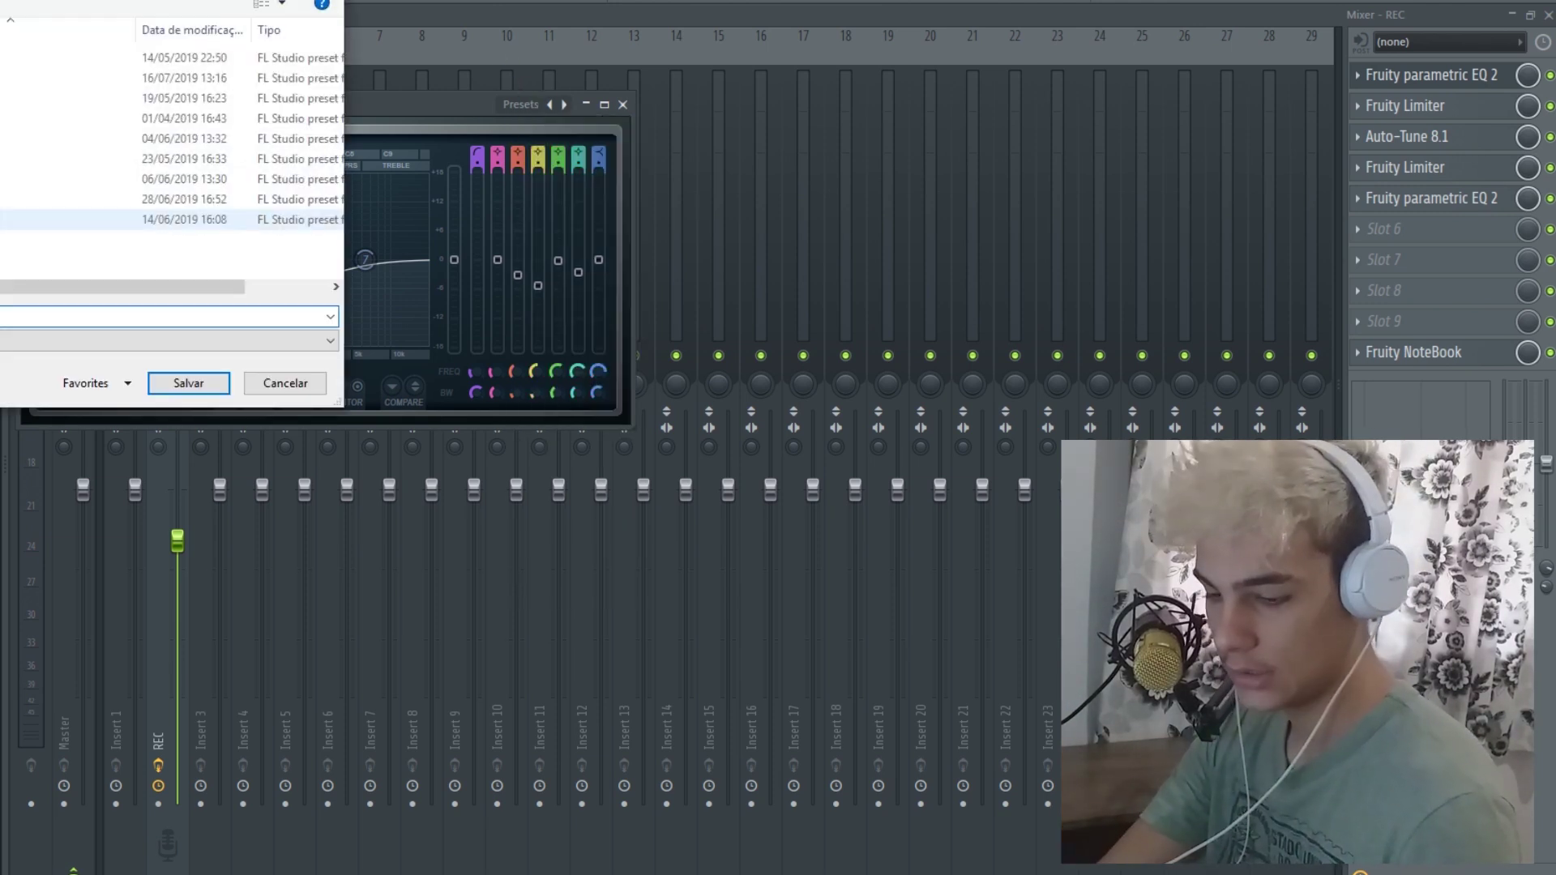
click(174, 382)
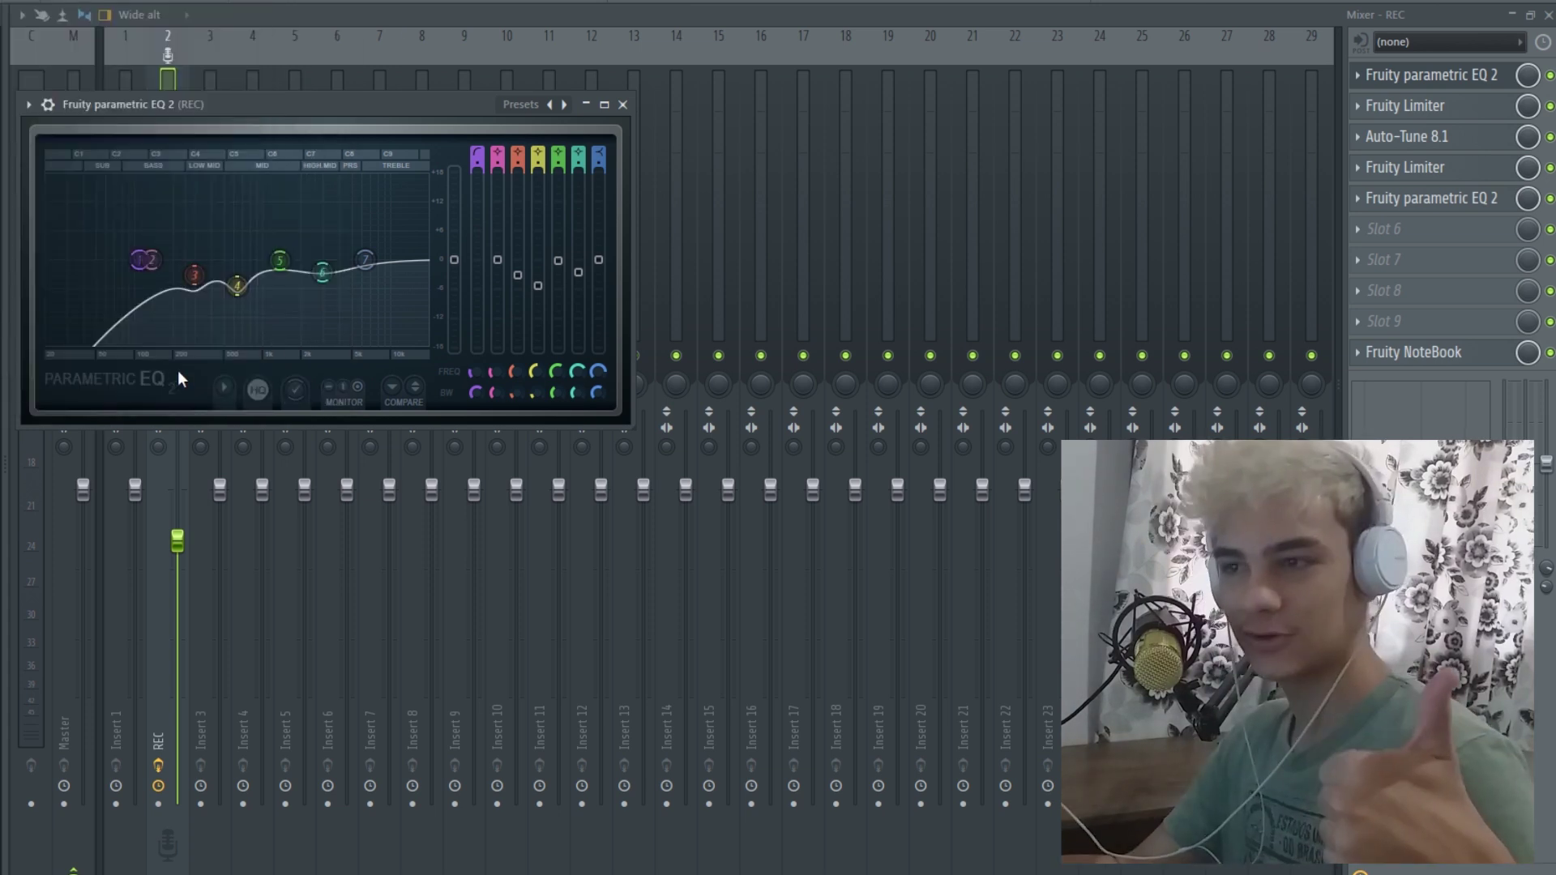
click(623, 103)
Review the EQ curve of the REC track's first Fruity parametric EQ 2 and the settings of its first Fruity Limiter.
click(1497, 75)
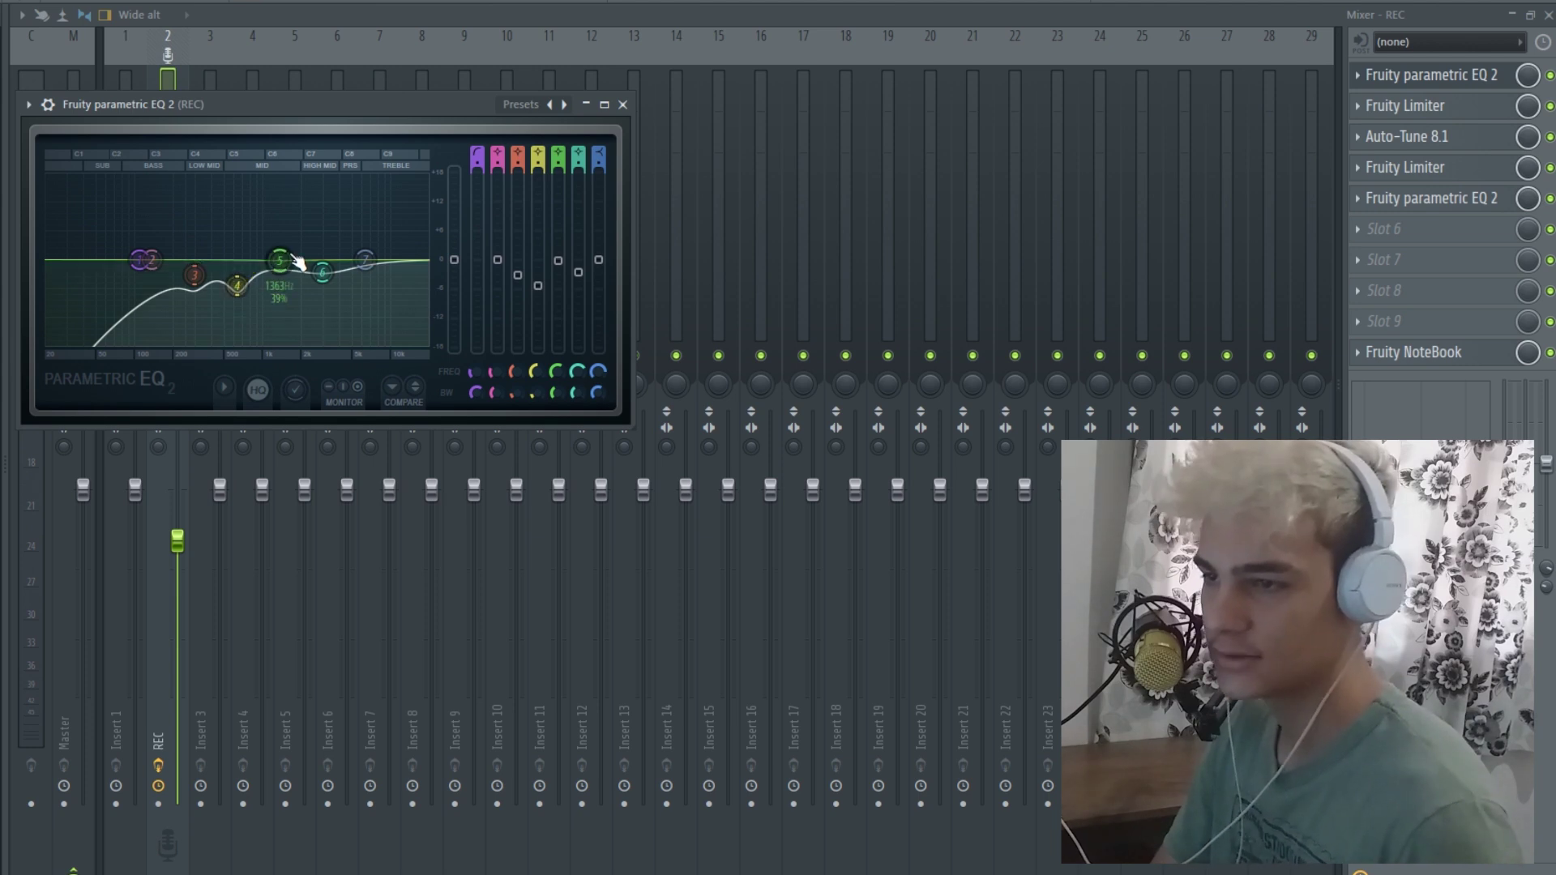
click(626, 105)
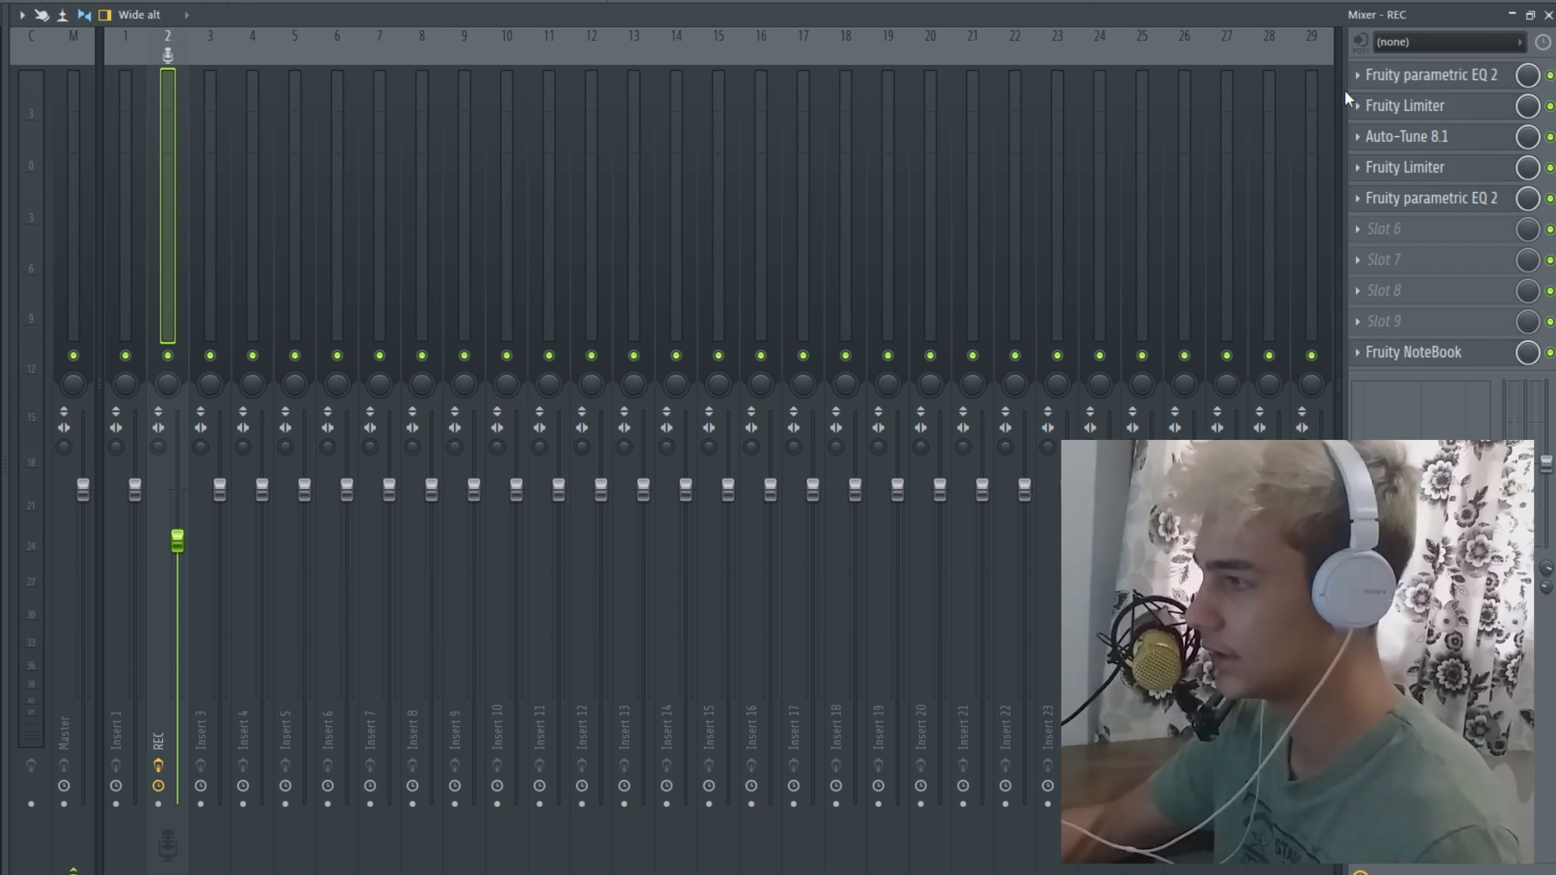
click(620, 104)
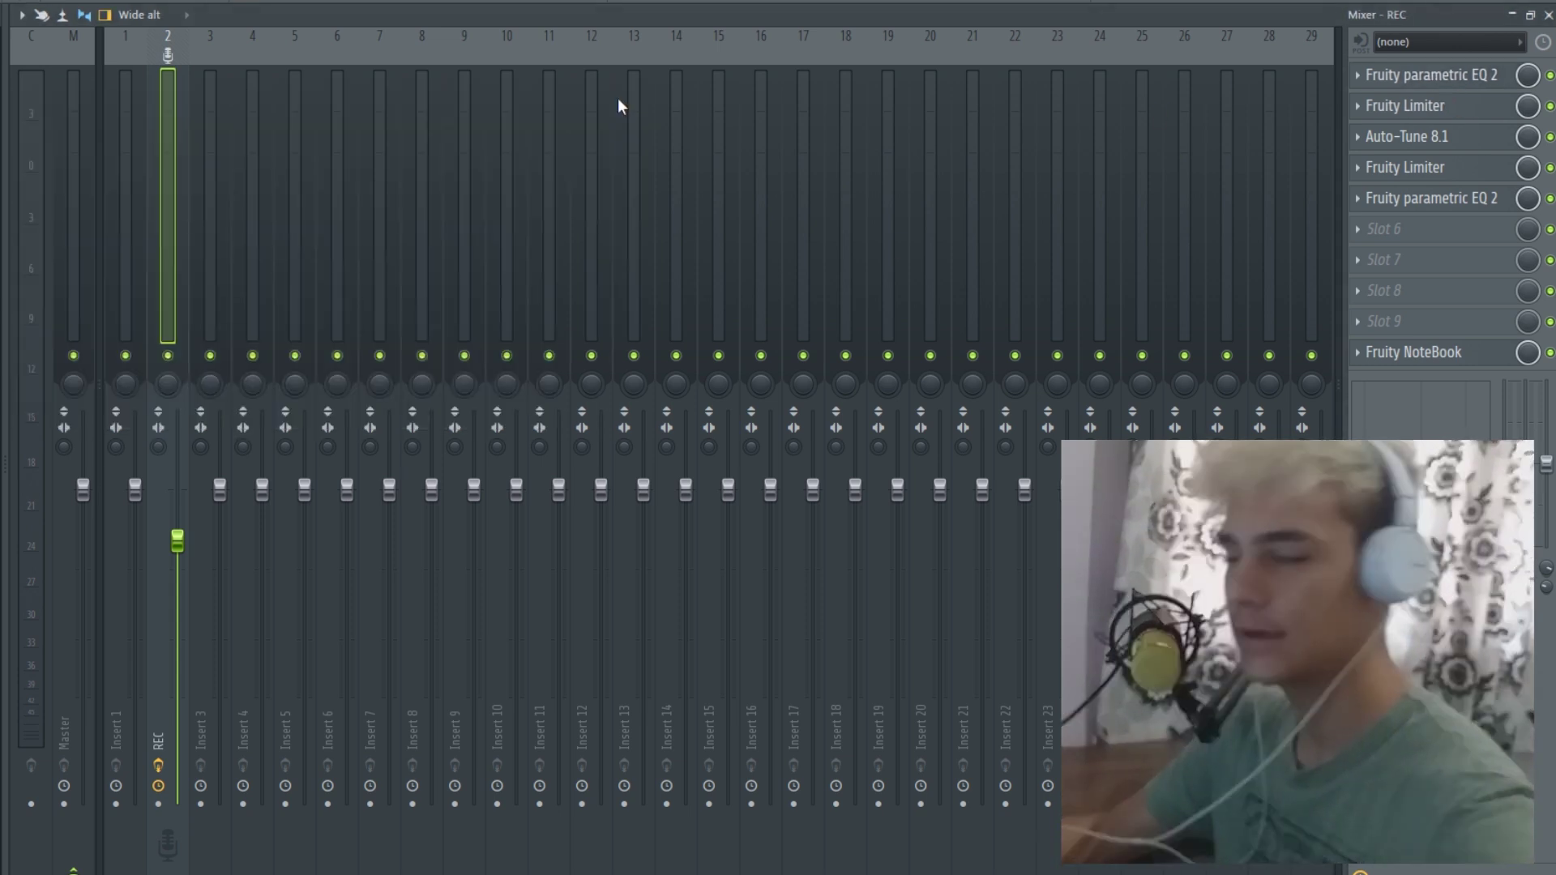
click(1423, 105)
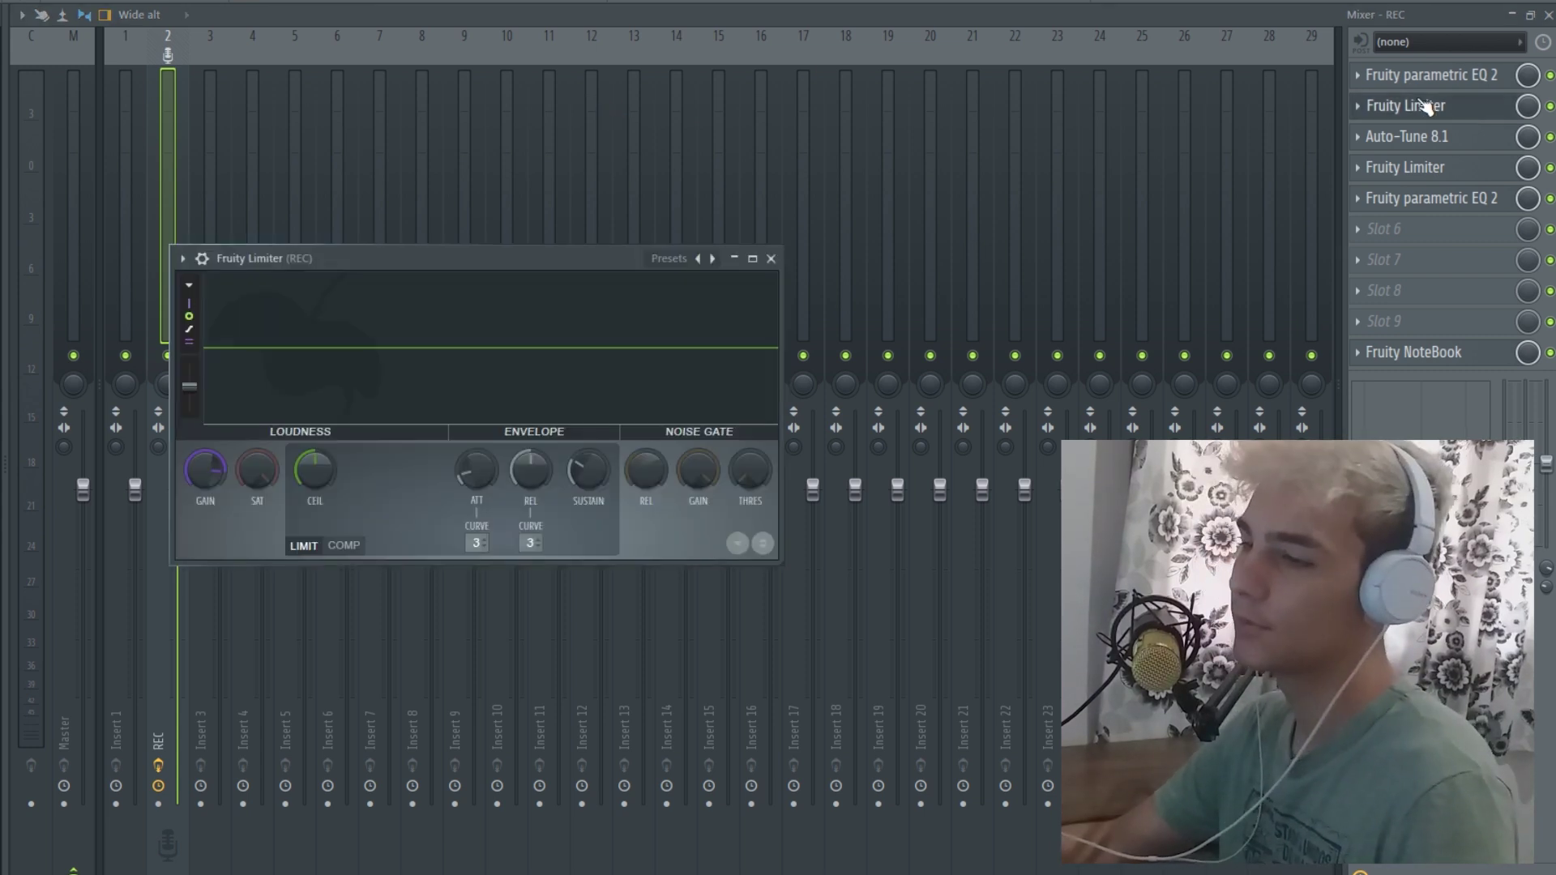
drag(504, 251, 668, 77)
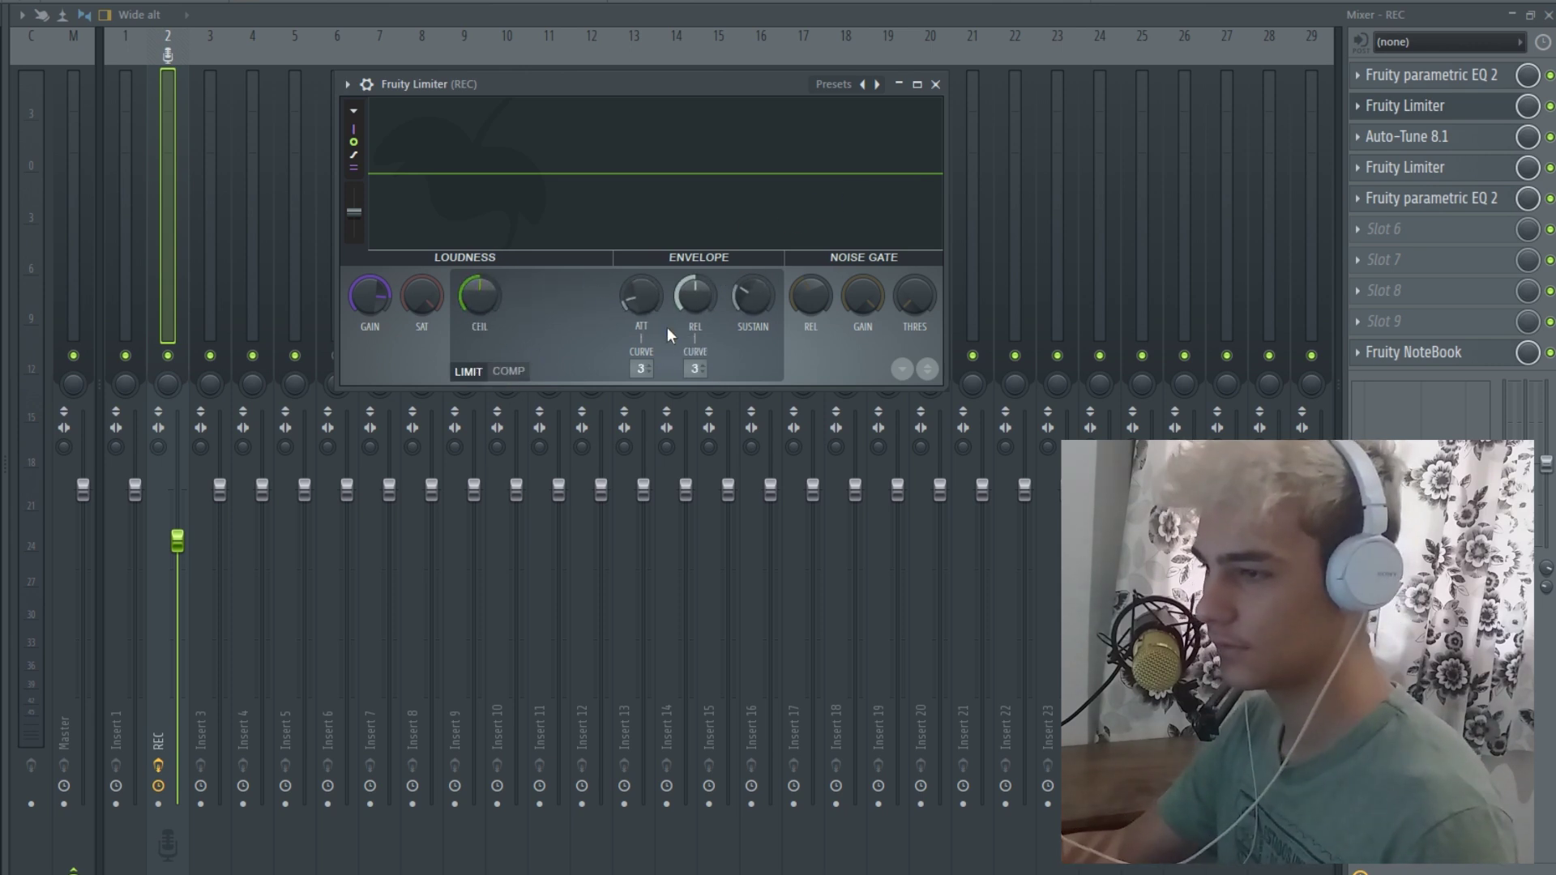
Open Auto-Tune 8.1 on the REC track and reposition its window.
click(1405, 137)
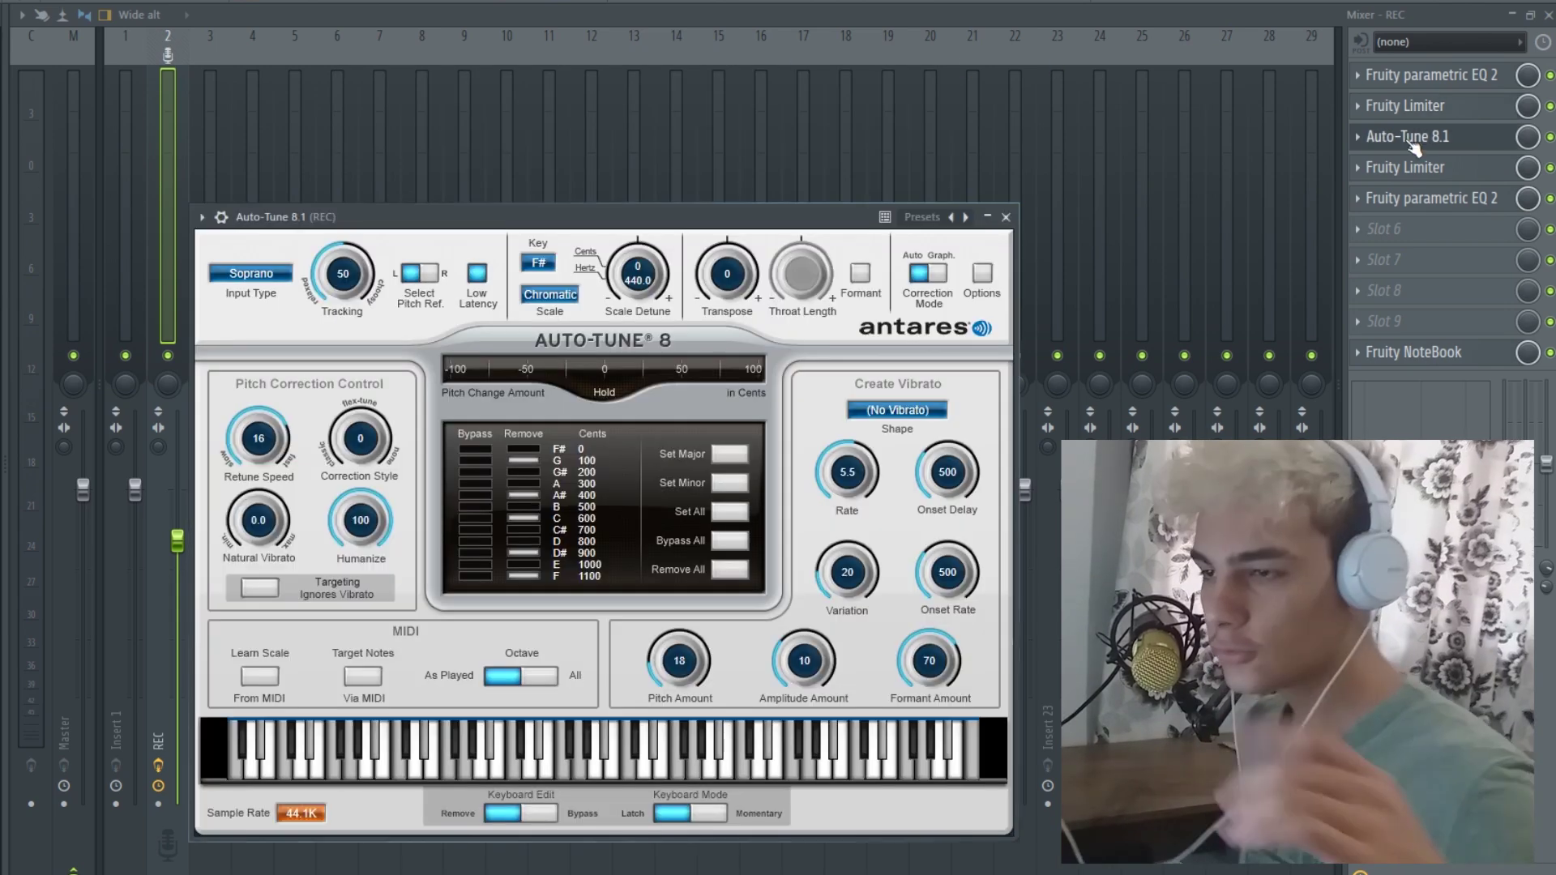
drag(567, 231, 857, 75)
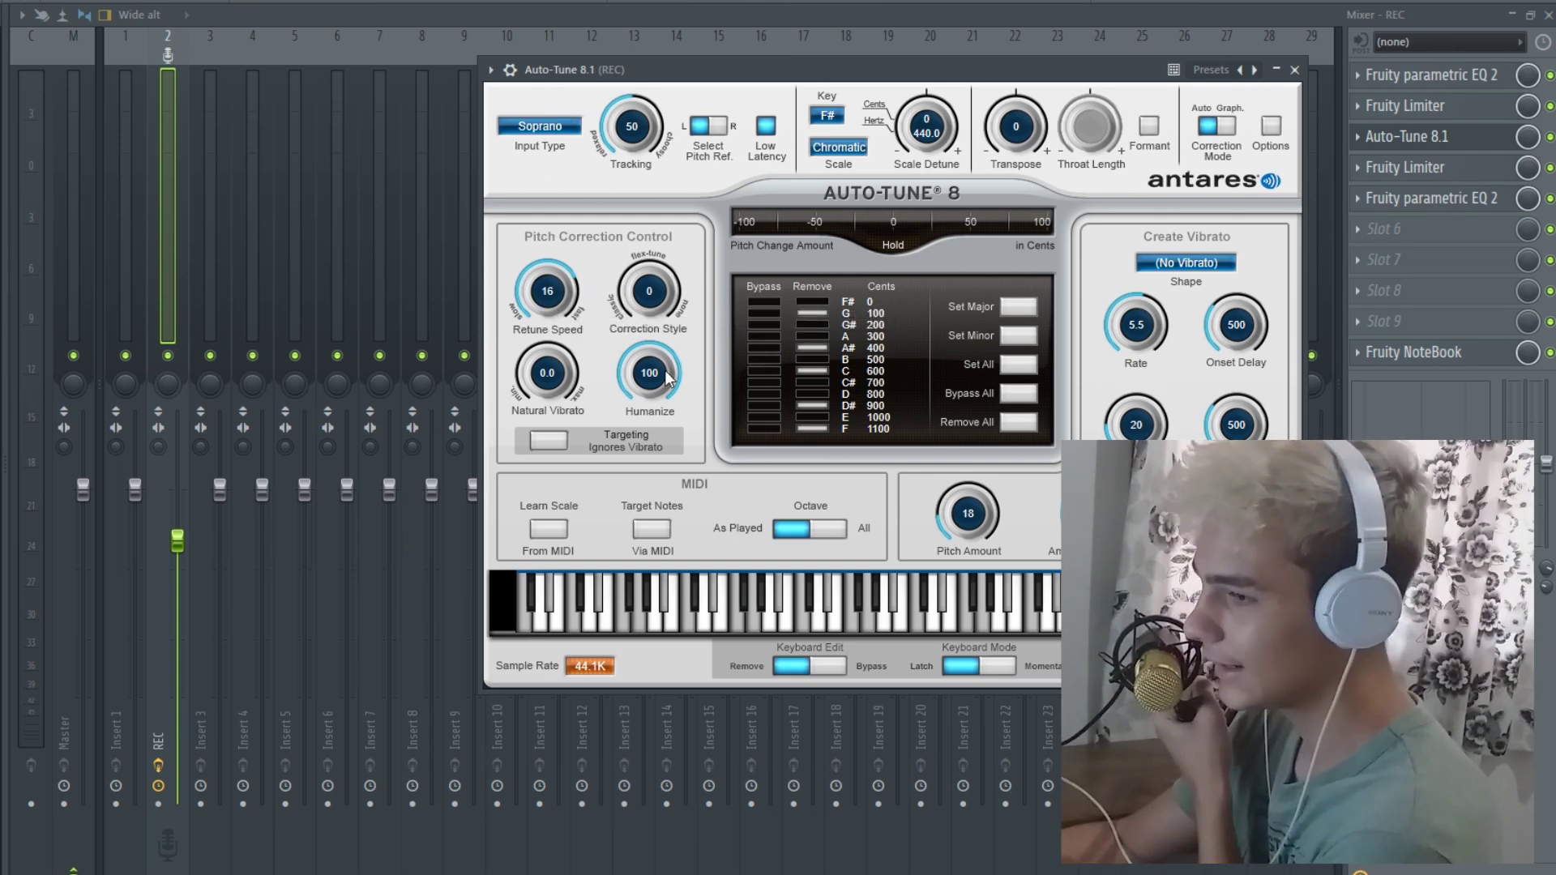
Try a Humanize value of 26 in Auto-Tune's pitch correction and return it to 100.
drag(649, 373, 616, 454)
drag(612, 340, 637, 464)
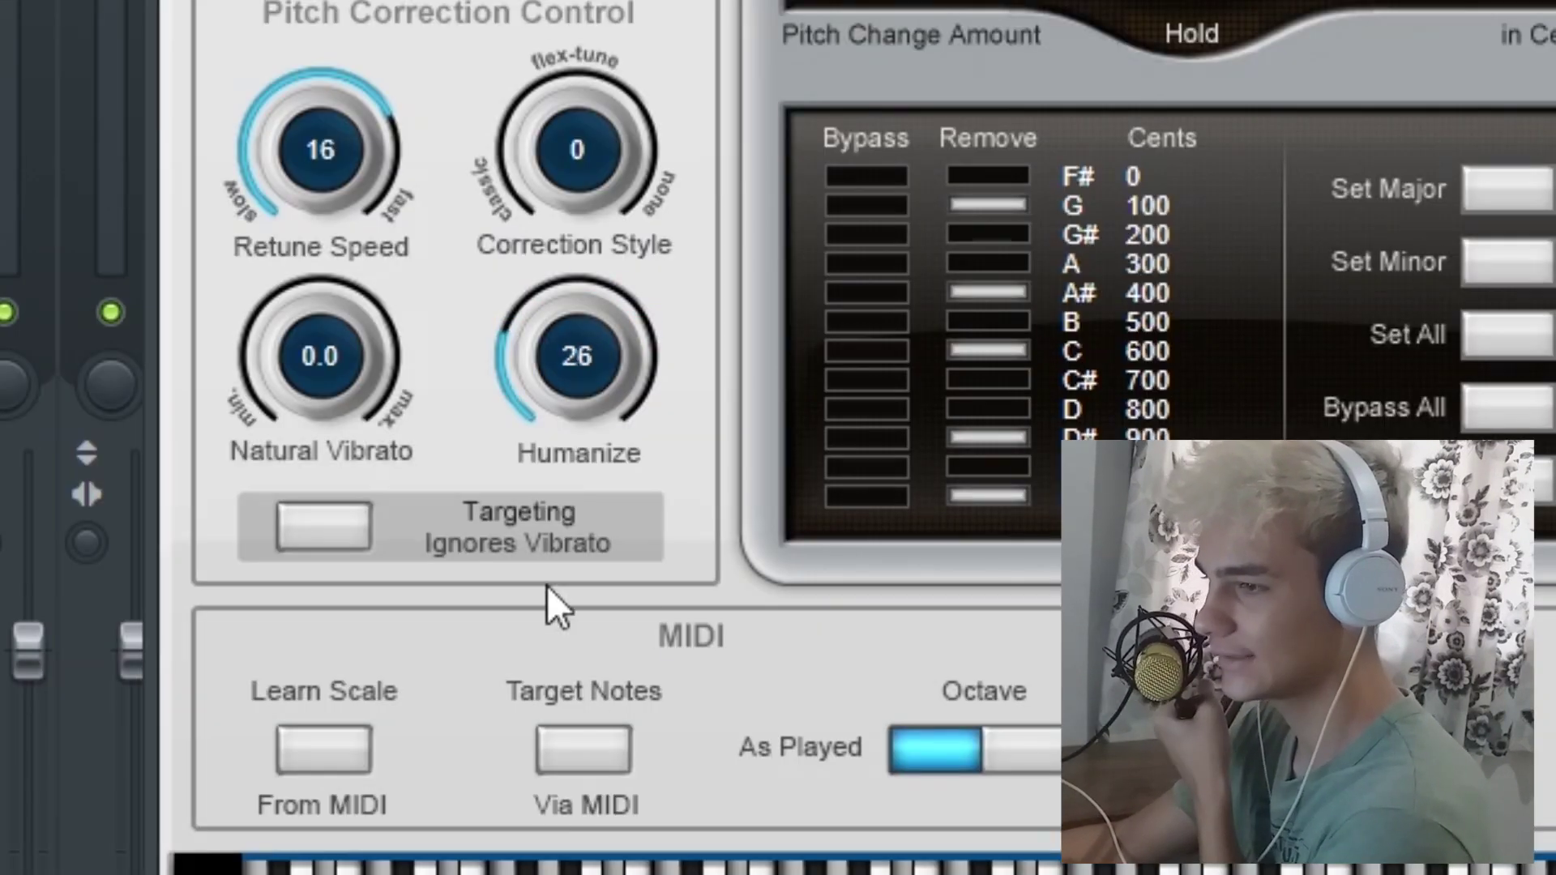
drag(547, 585, 502, 0)
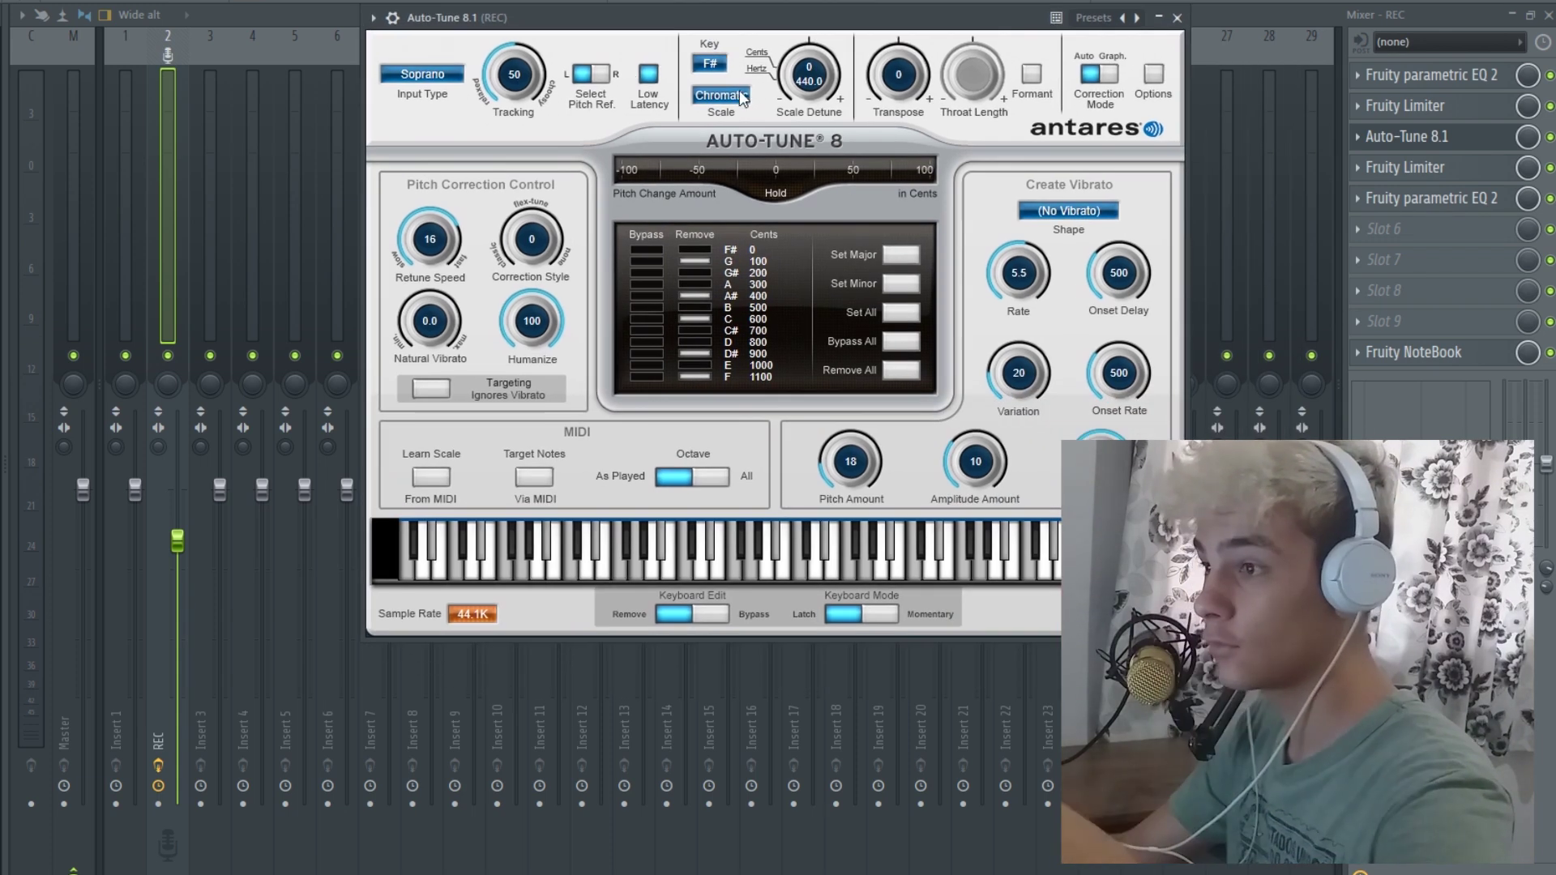
Set Auto-Tune's scale to Minor and try Major as the alternative.
click(838, 147)
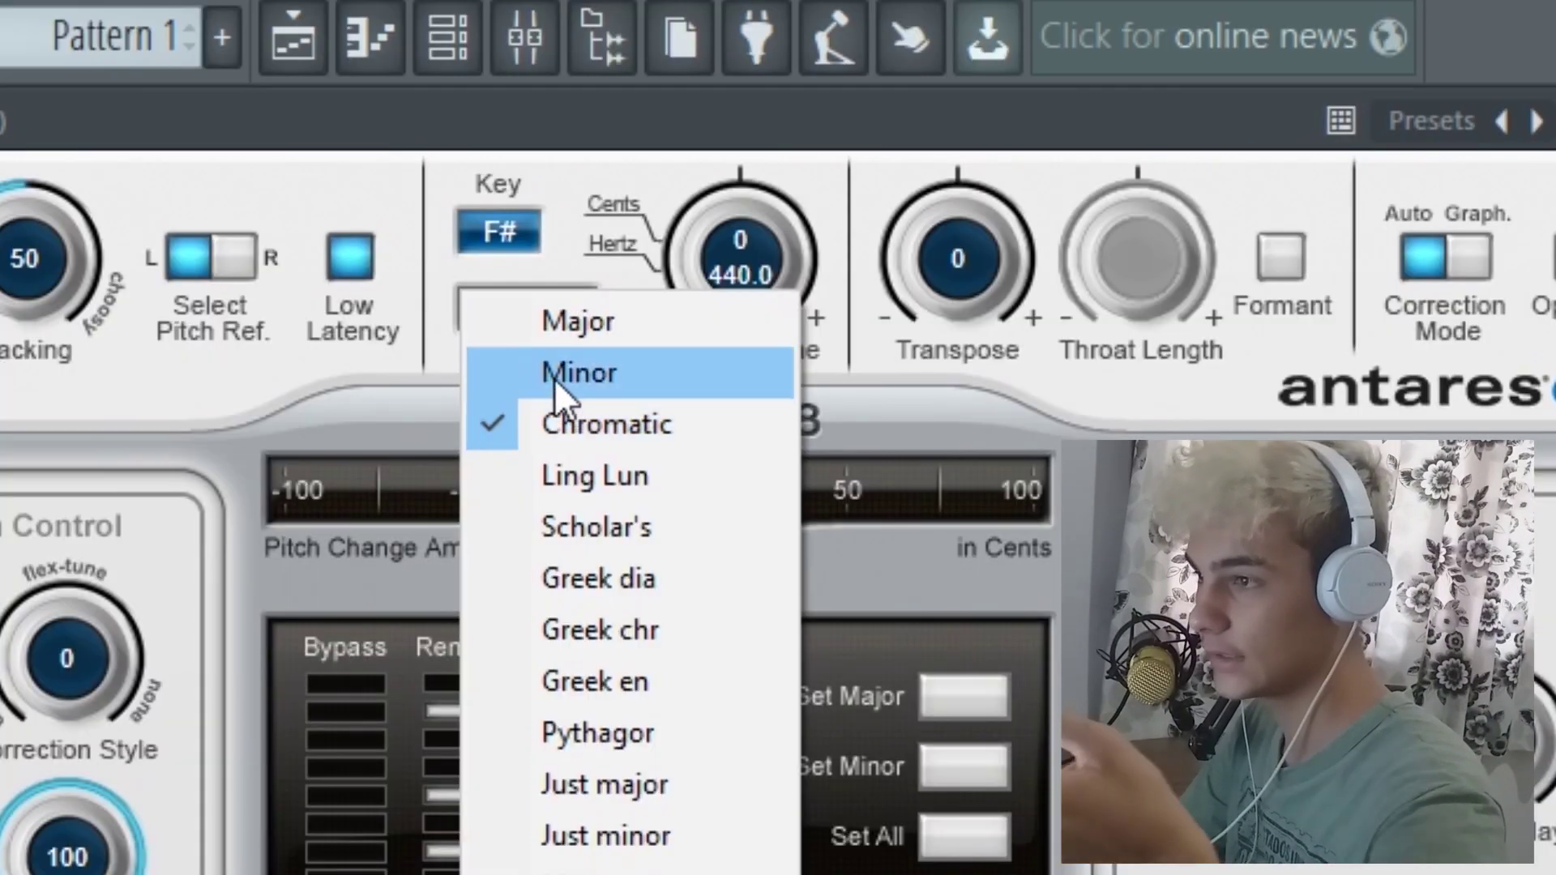
click(552, 378)
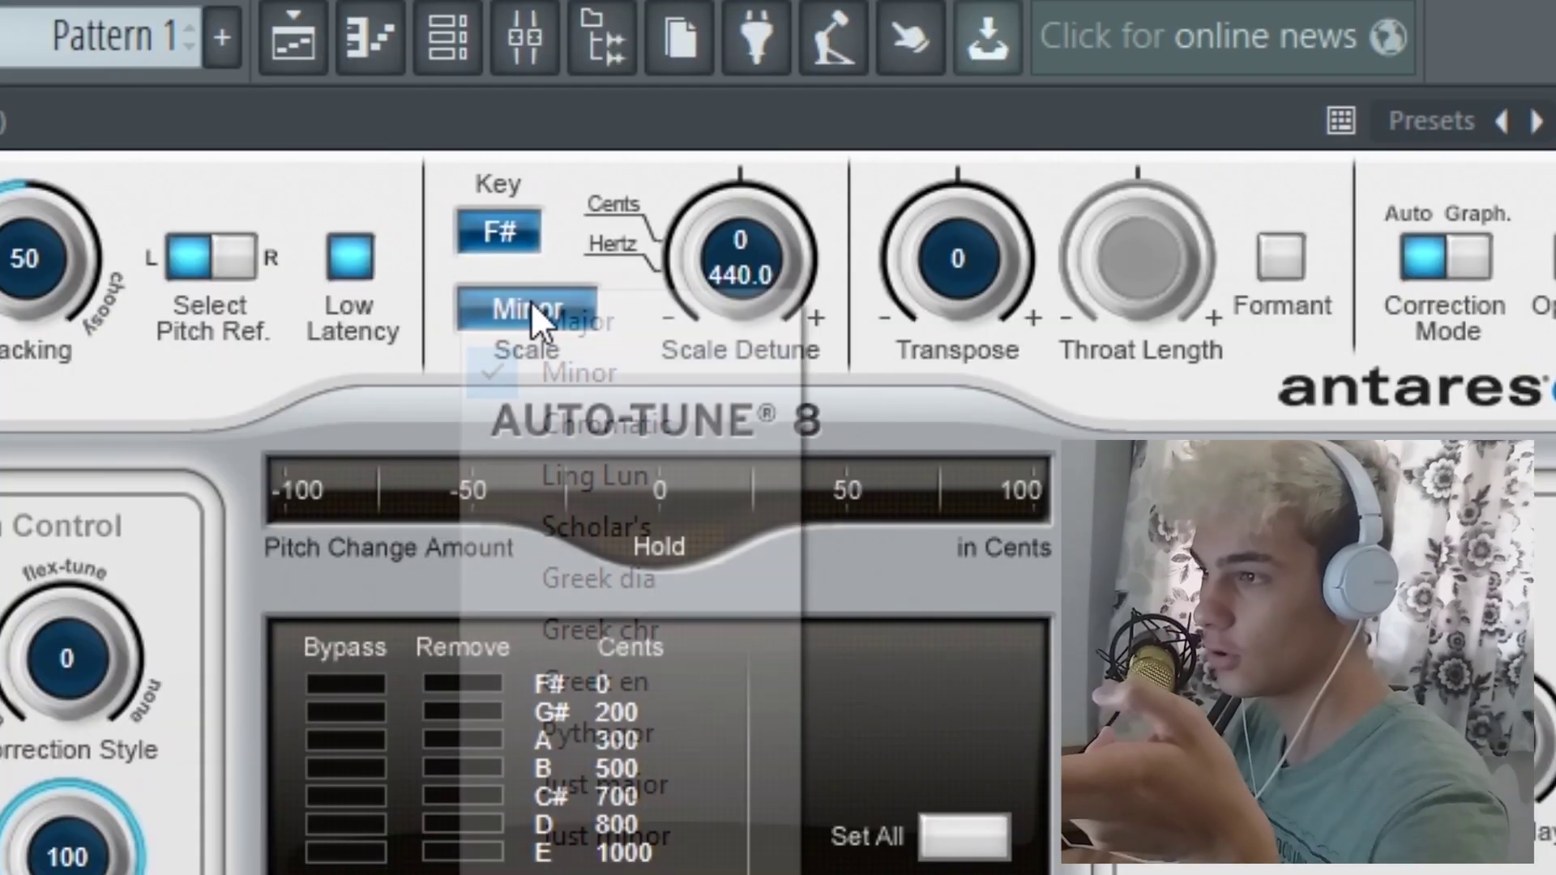
click(531, 300)
click(532, 326)
click(527, 322)
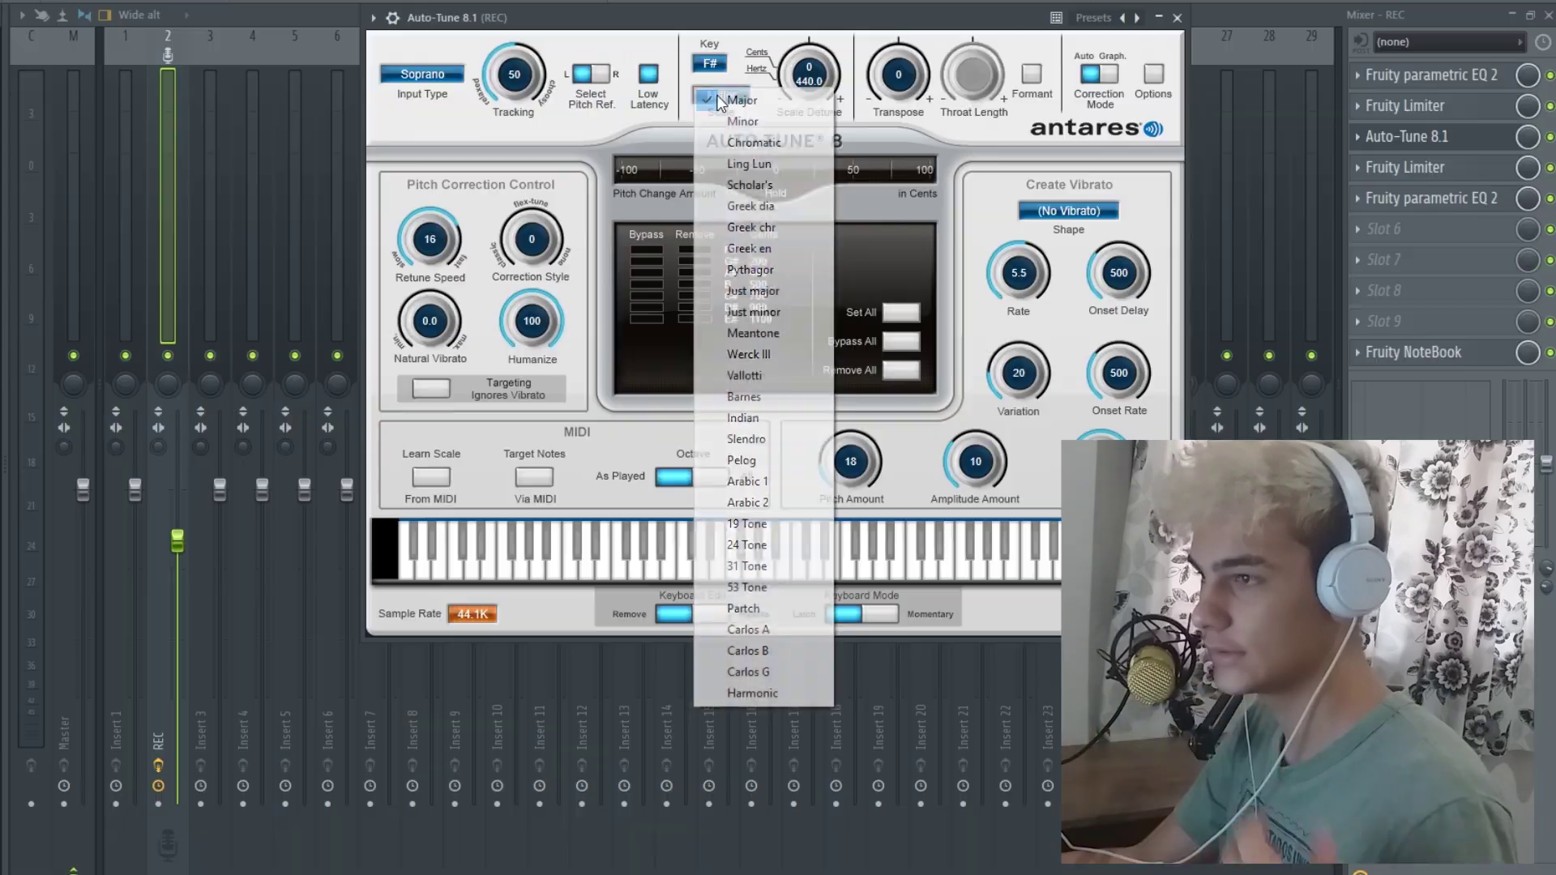
click(720, 100)
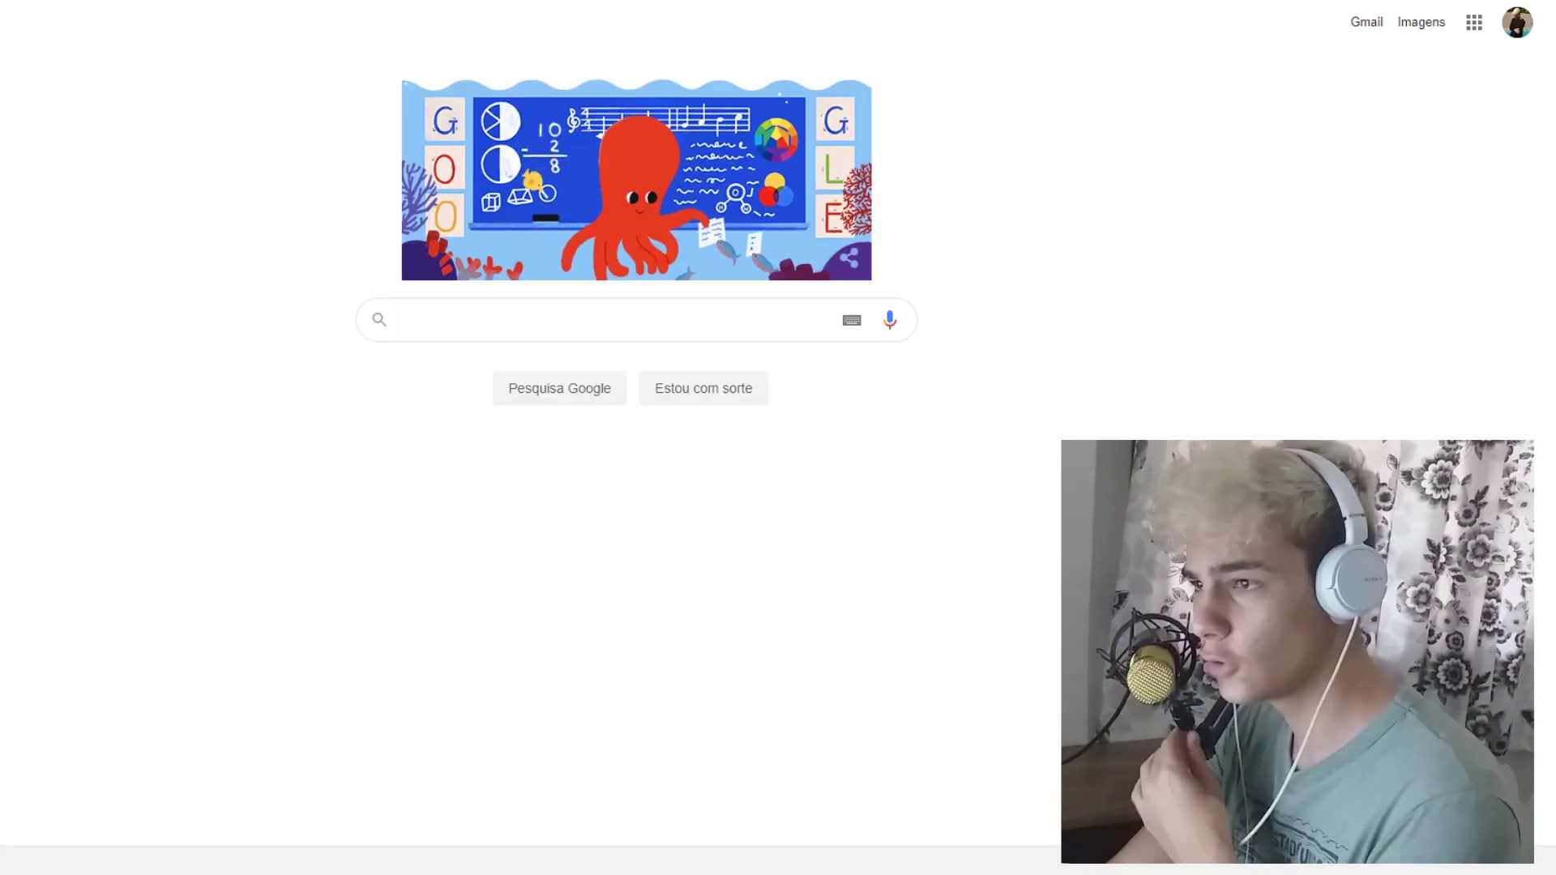
In the web browser, search Google for "lil skies nowadays BPM AND KEY".
text(LIL )
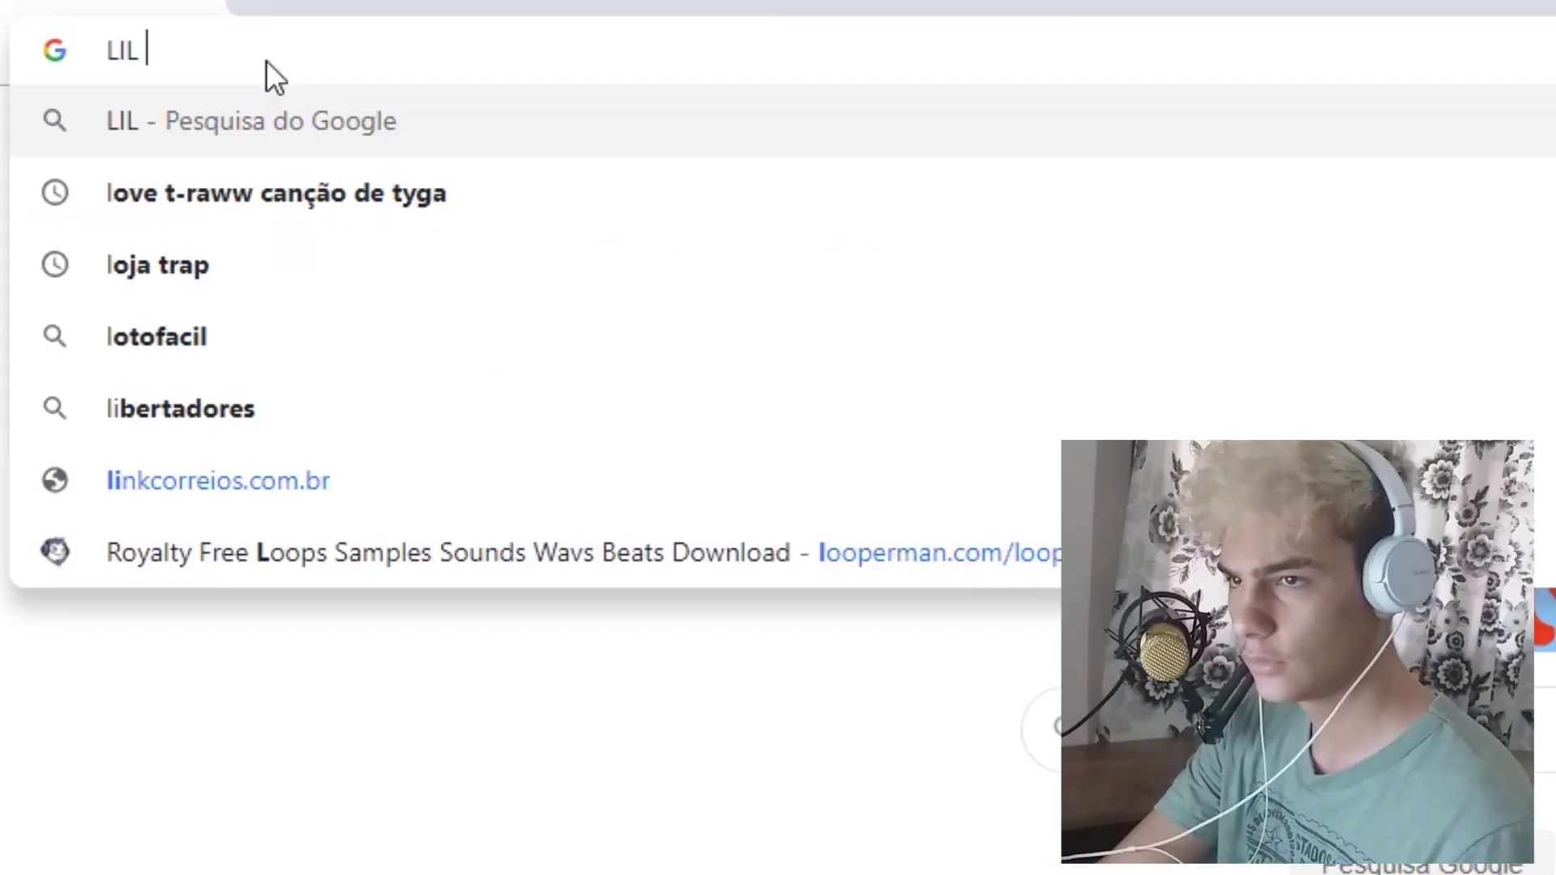
text(SKIE)
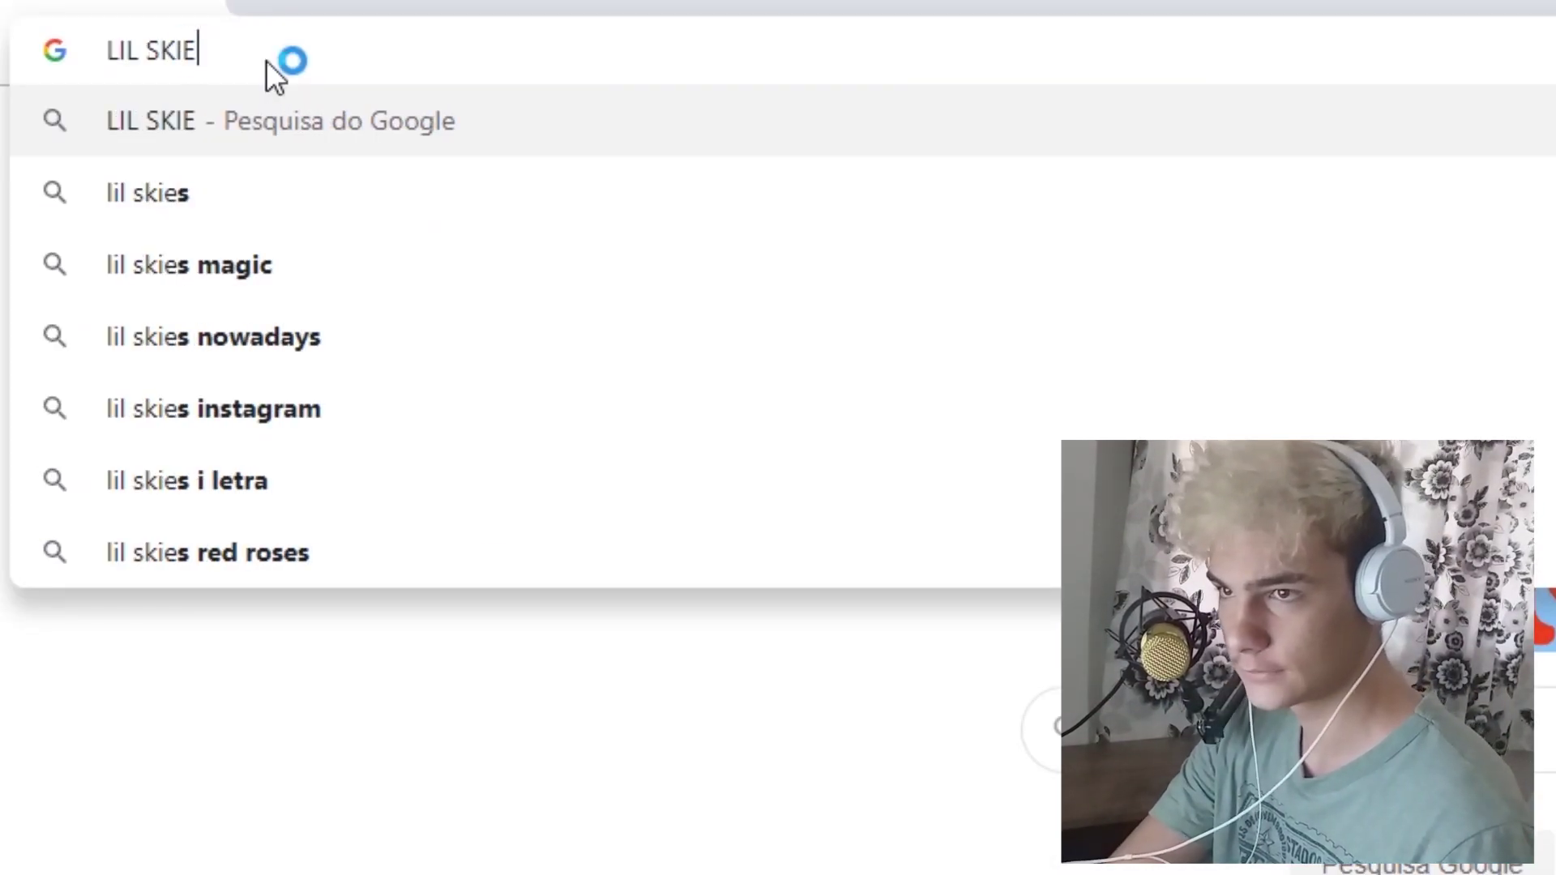
key(BackSpace)
text(ES NOW)
key(Down)
text(BP)
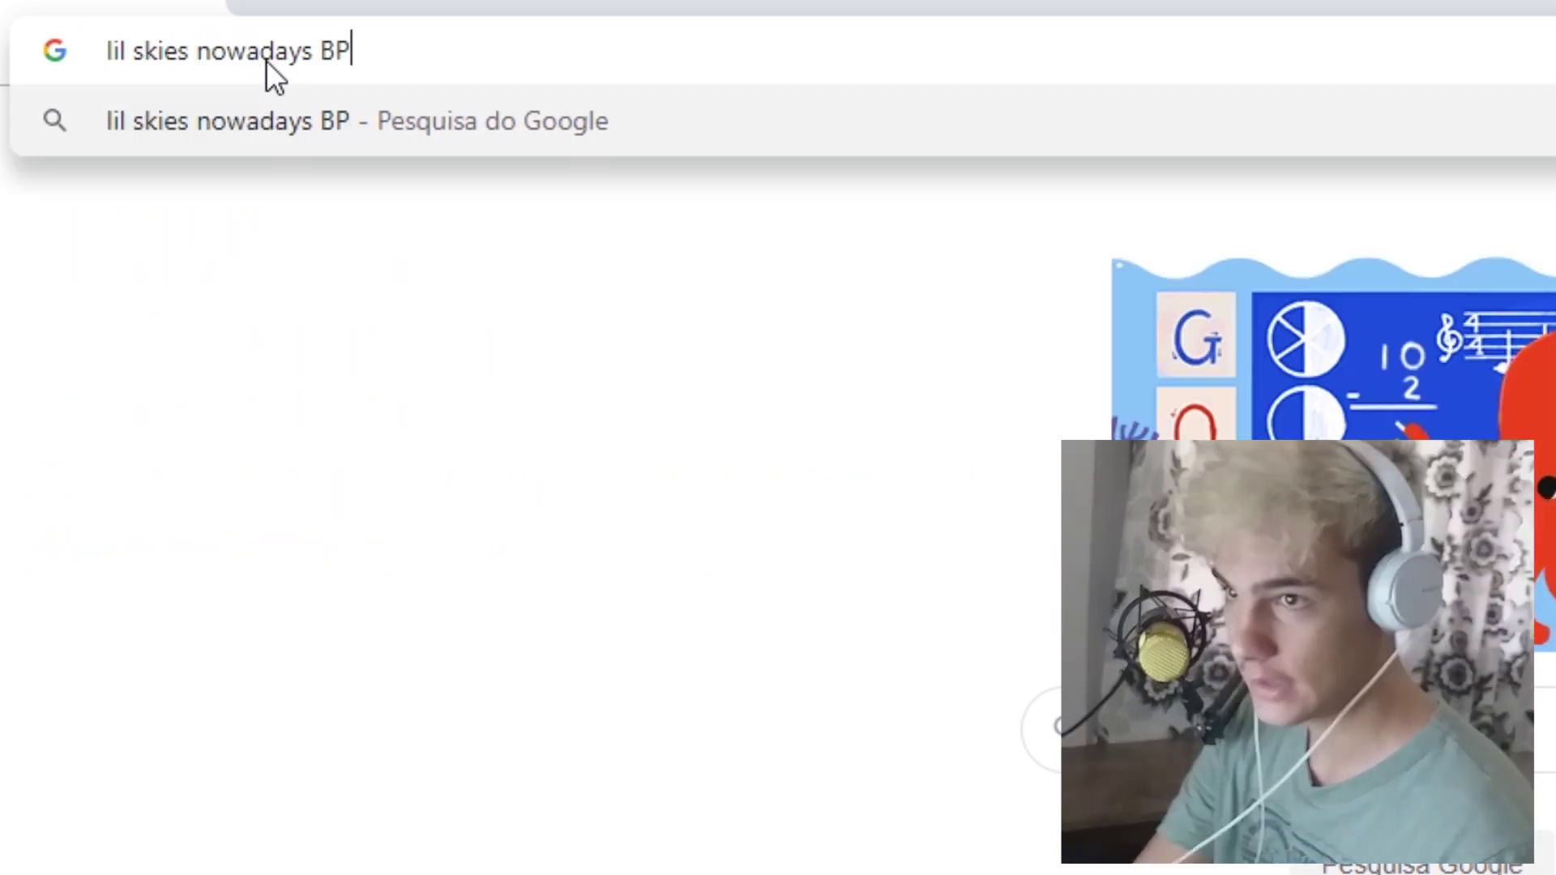
text(M AND KEY)
key(Return)
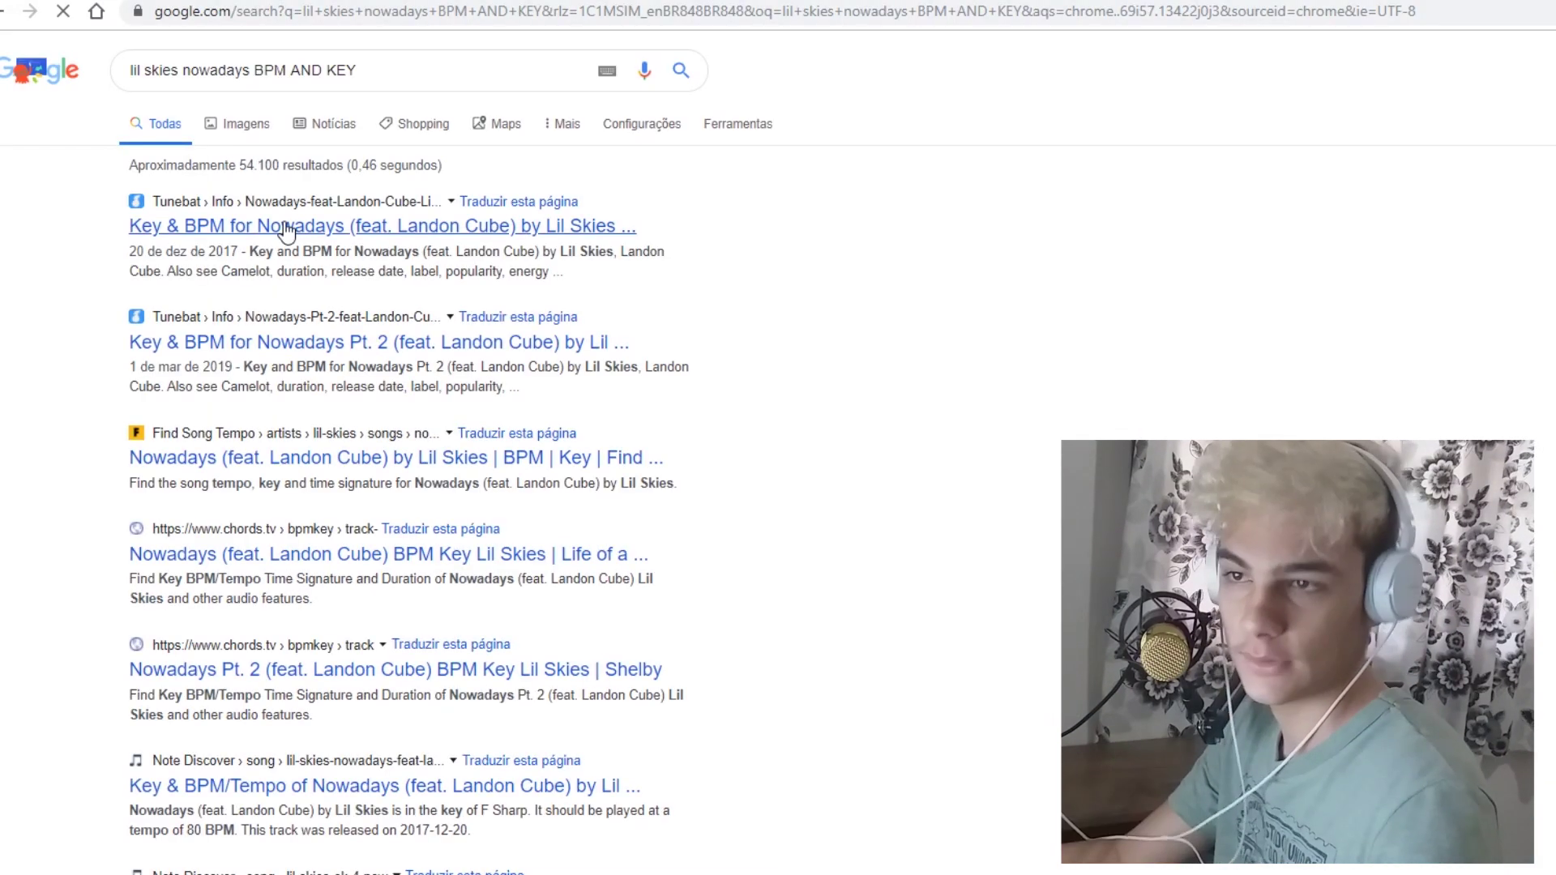
Open the Tunebat result for Nowadays (feat. Landon Cube) and read the song's key and BPM.
click(285, 226)
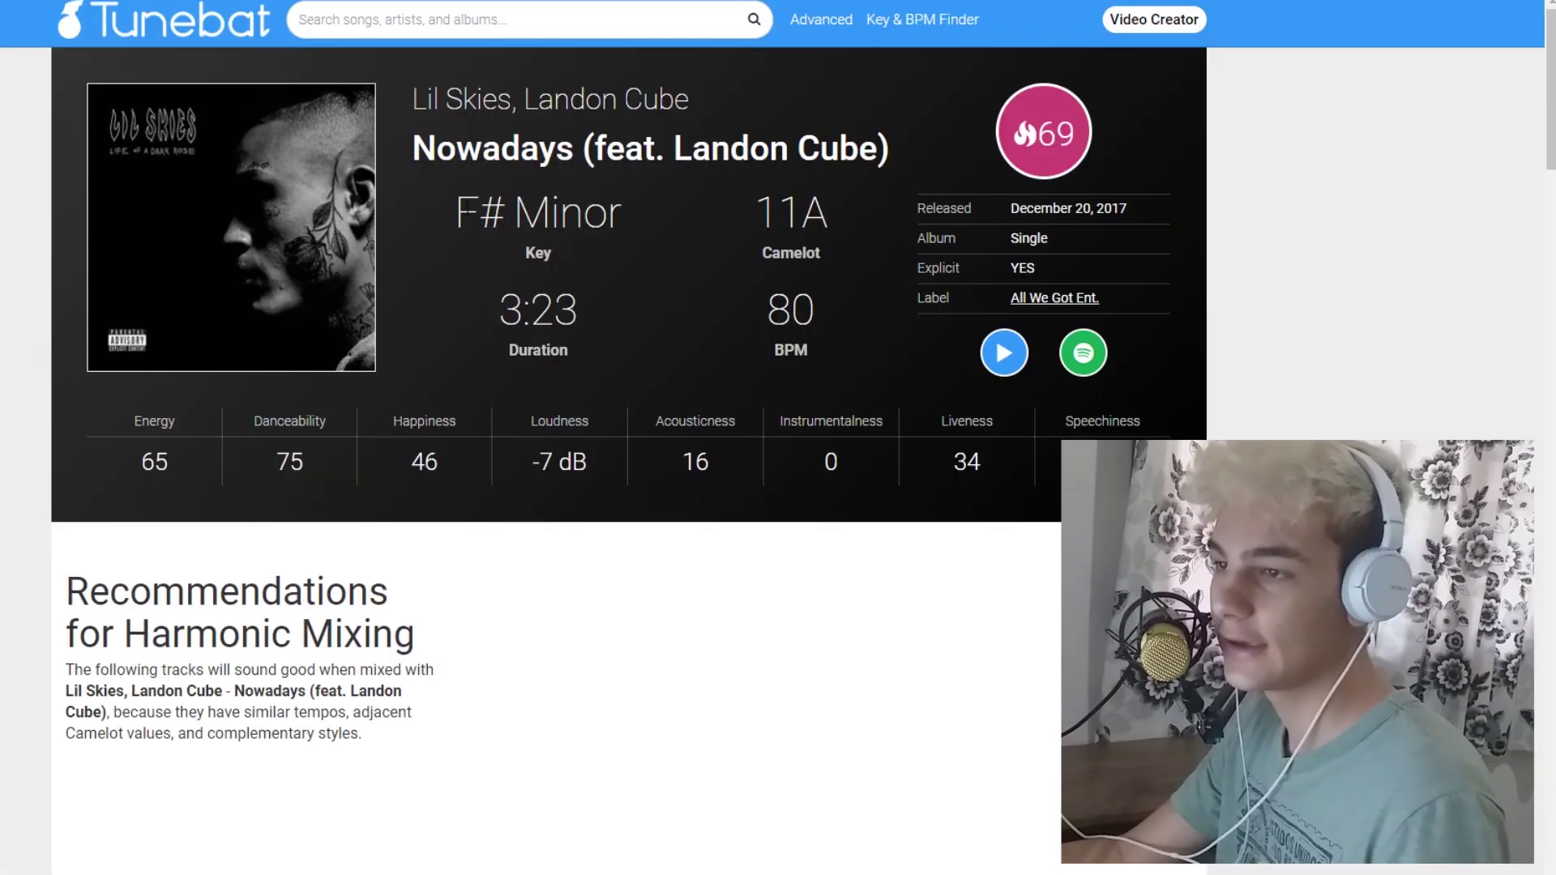
drag(443, 212, 634, 212)
click(635, 213)
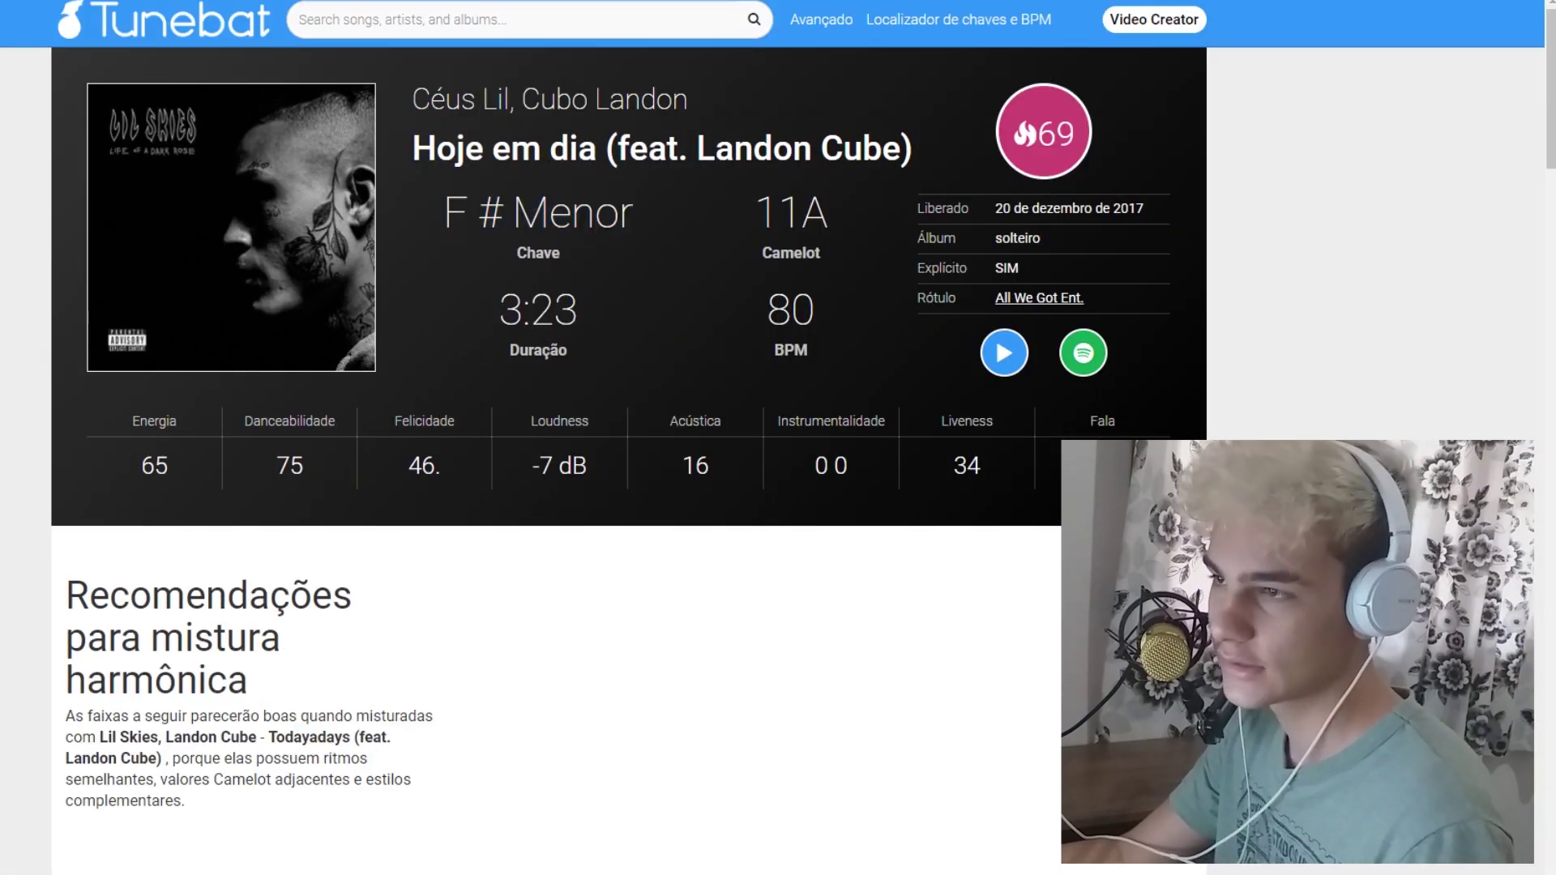
drag(793, 315, 839, 316)
click(689, 180)
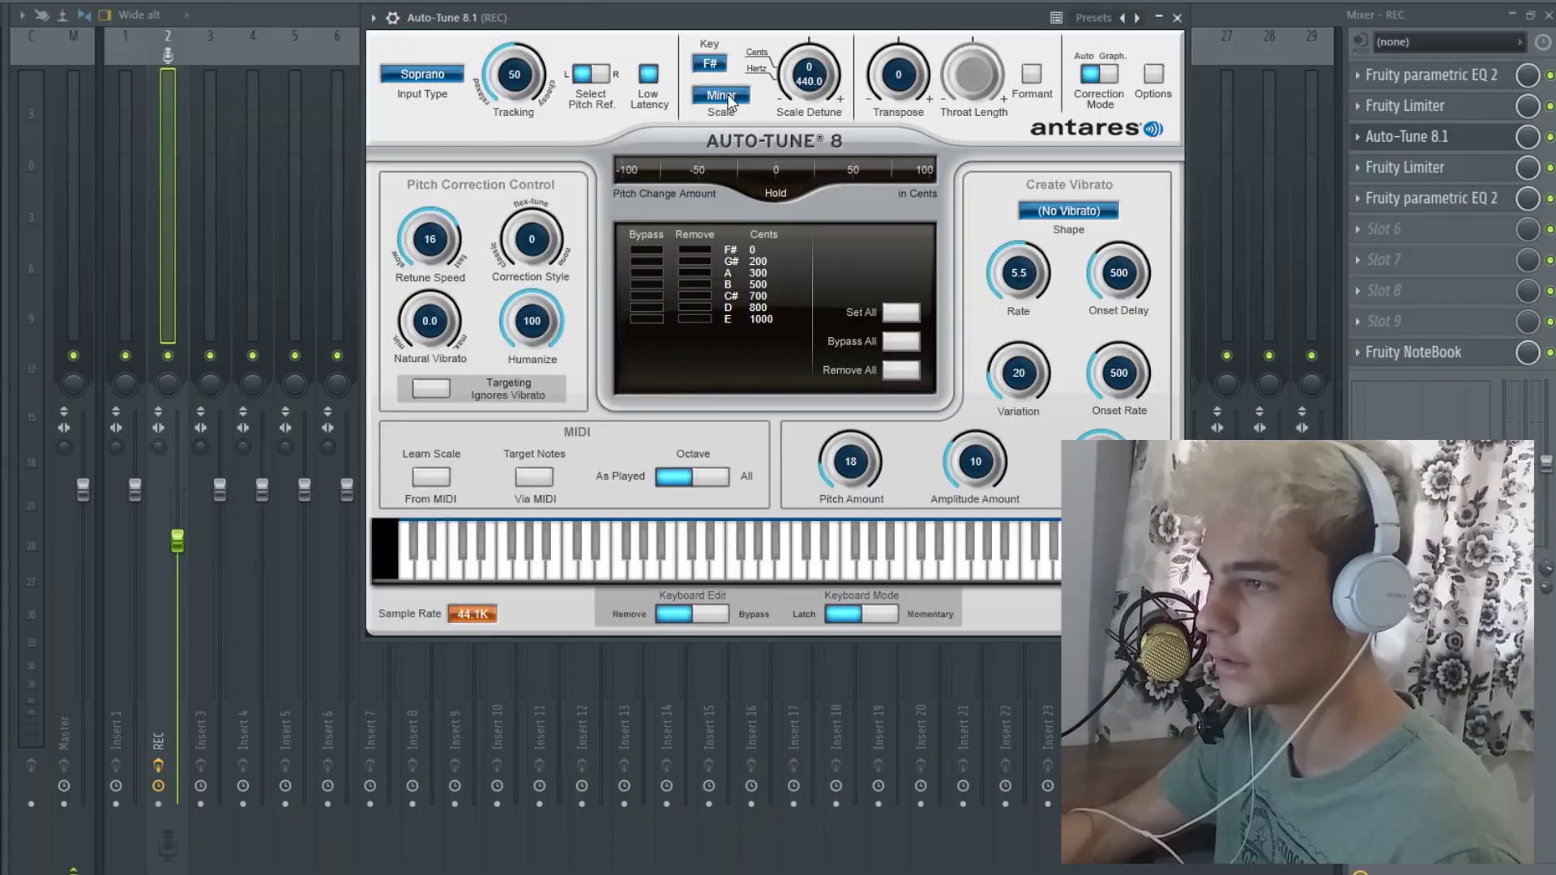
Back in FL Studio, make sure Auto-Tune's scale is Minor for the F# key and close the plugin.
click(721, 95)
click(633, 123)
click(1176, 18)
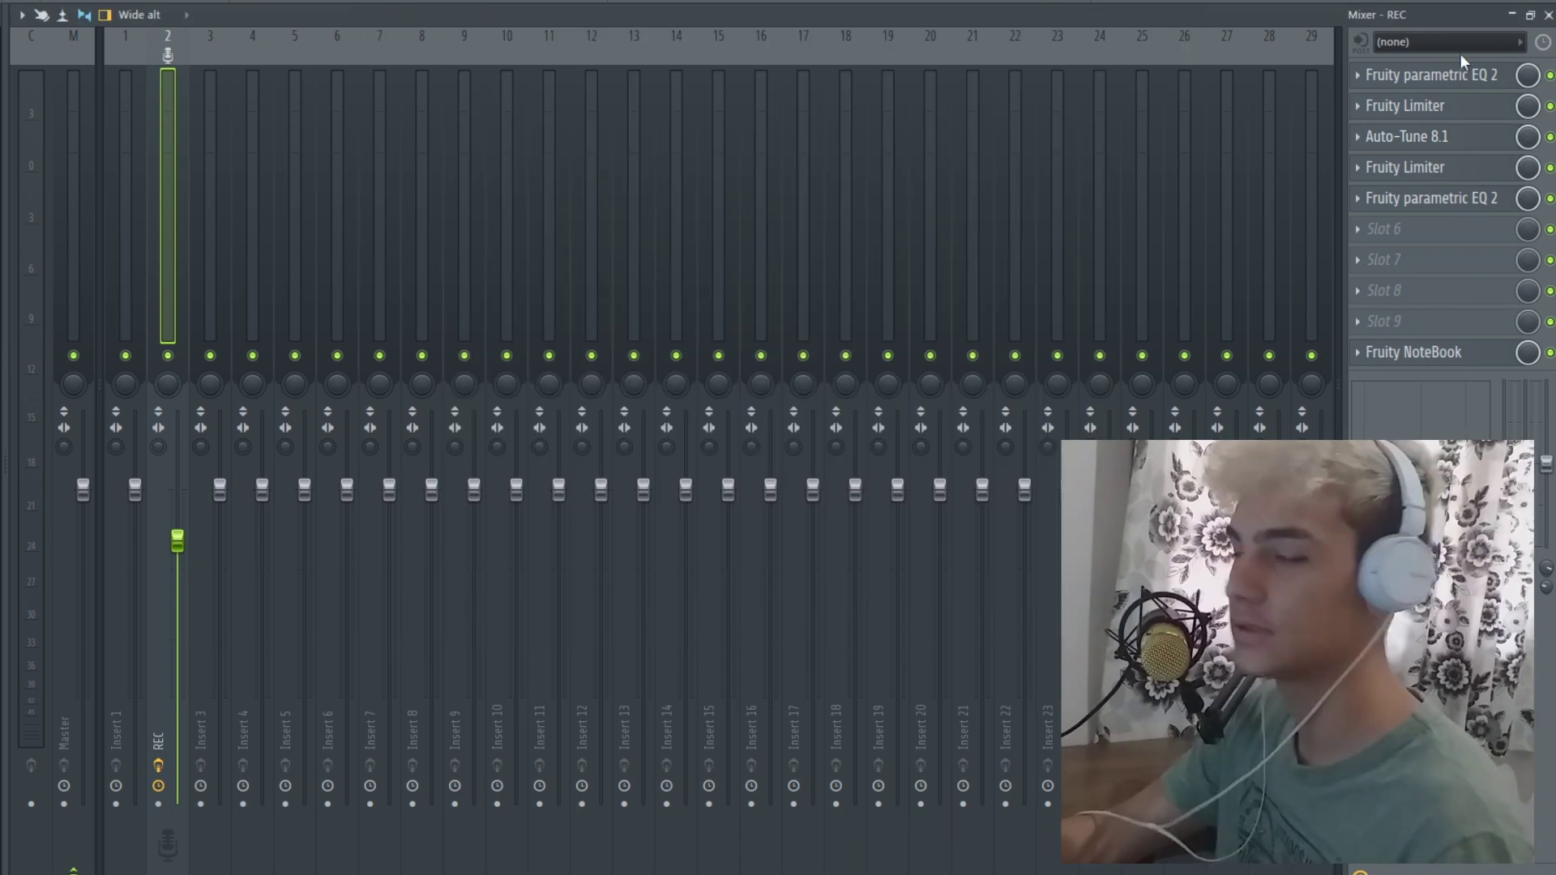
Reopen Auto-Tune 8.1 on the REC track to review its settings and close it.
click(1414, 135)
drag(675, 17, 335, 46)
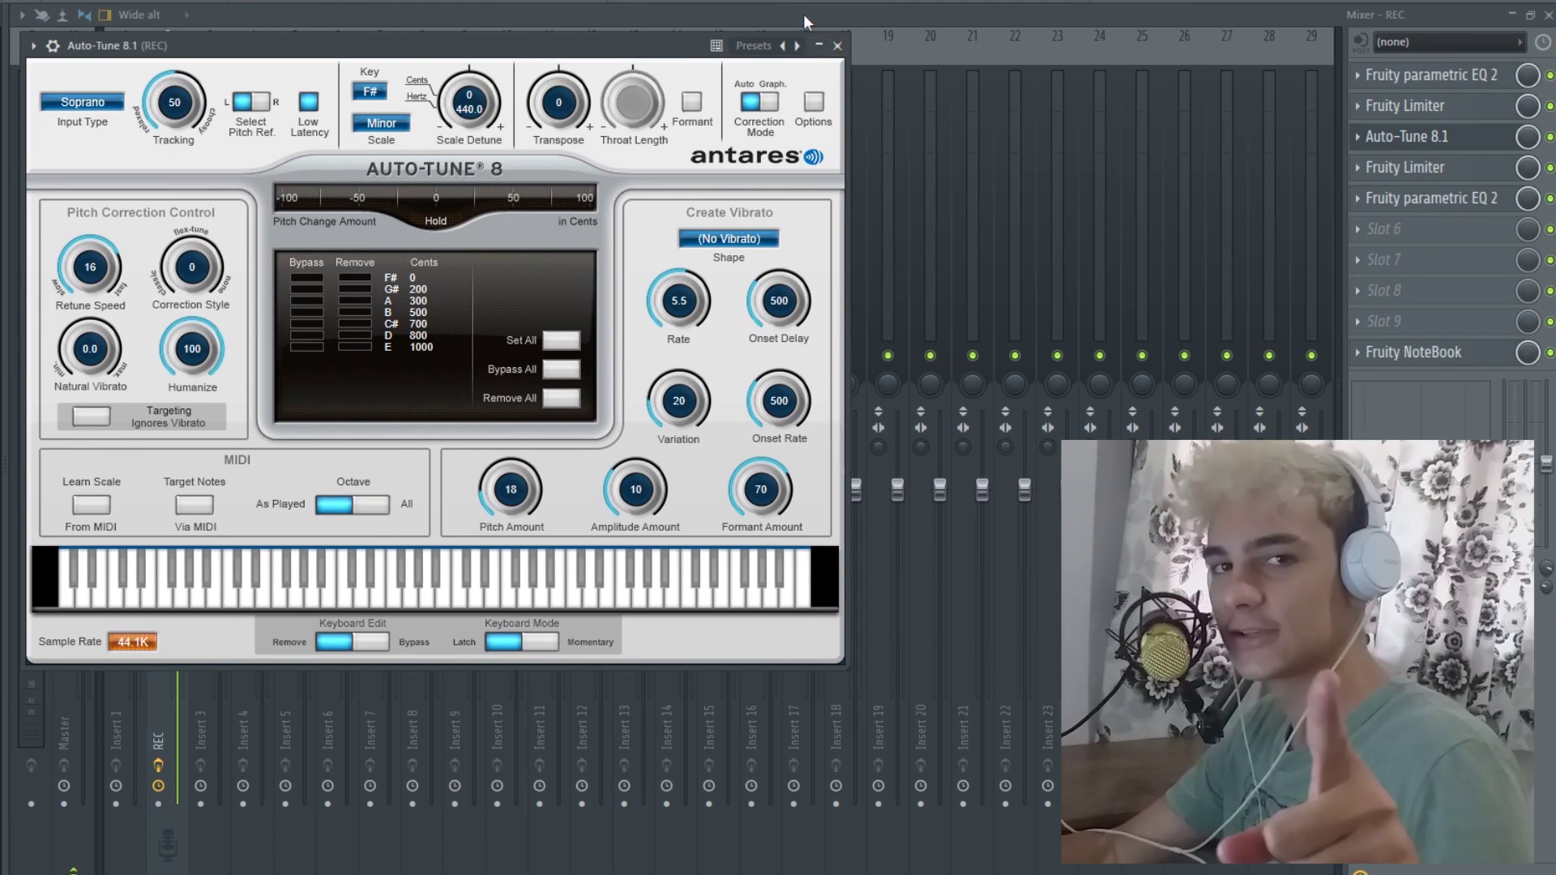
click(838, 46)
Examine the threshold, ratio, gain and saturation settings of the REC track's second Fruity Limiter in compressor mode.
drag(714, 309, 676, 118)
click(639, 325)
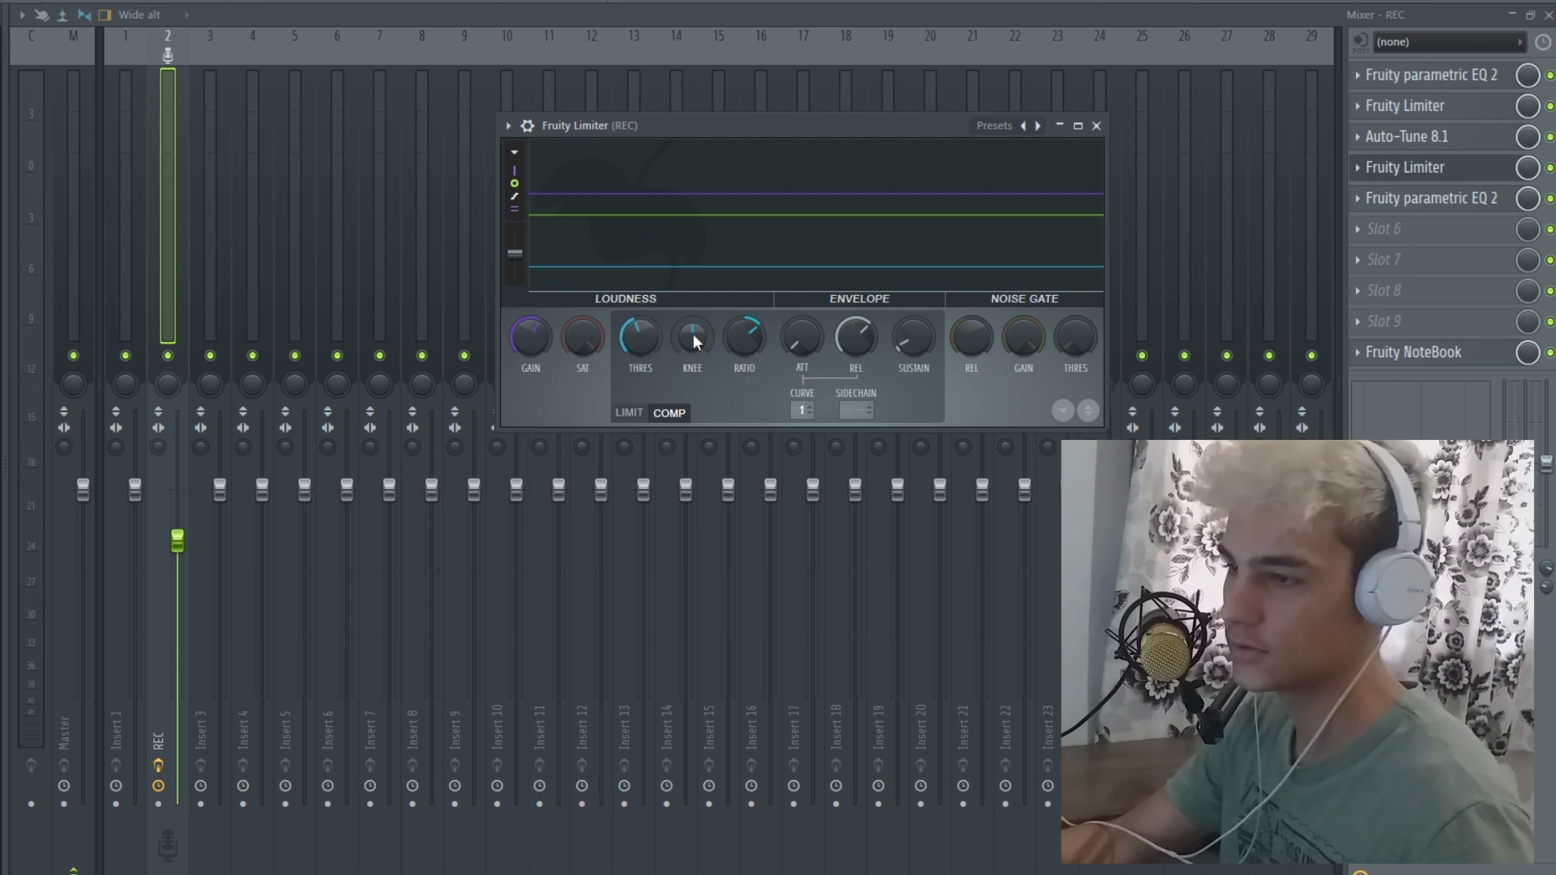
drag(744, 342, 744, 337)
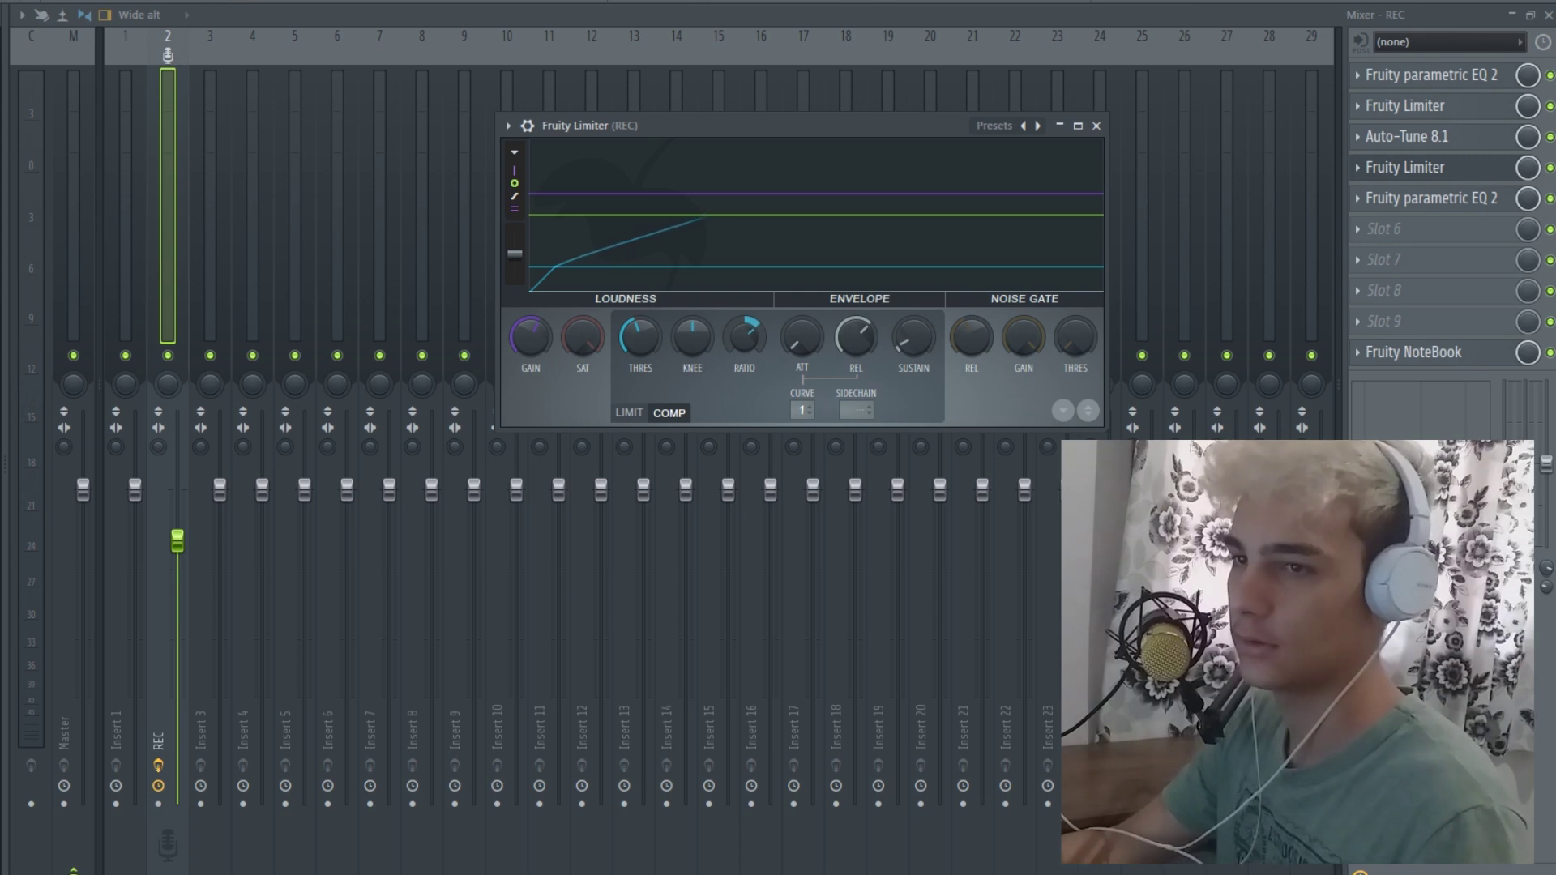
drag(530, 337, 530, 312)
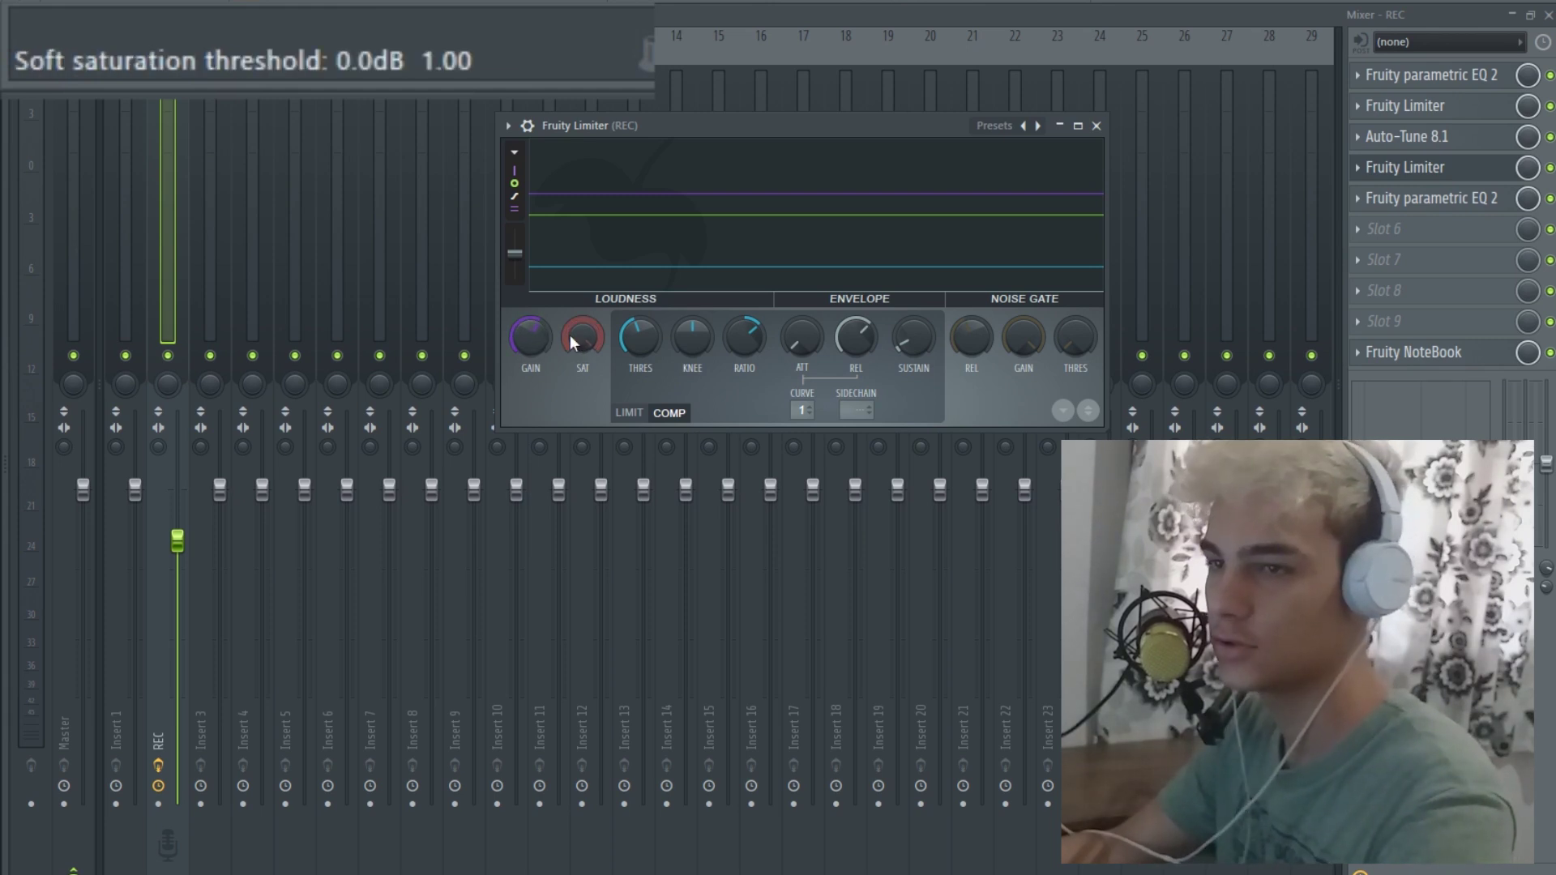
key(Escape)
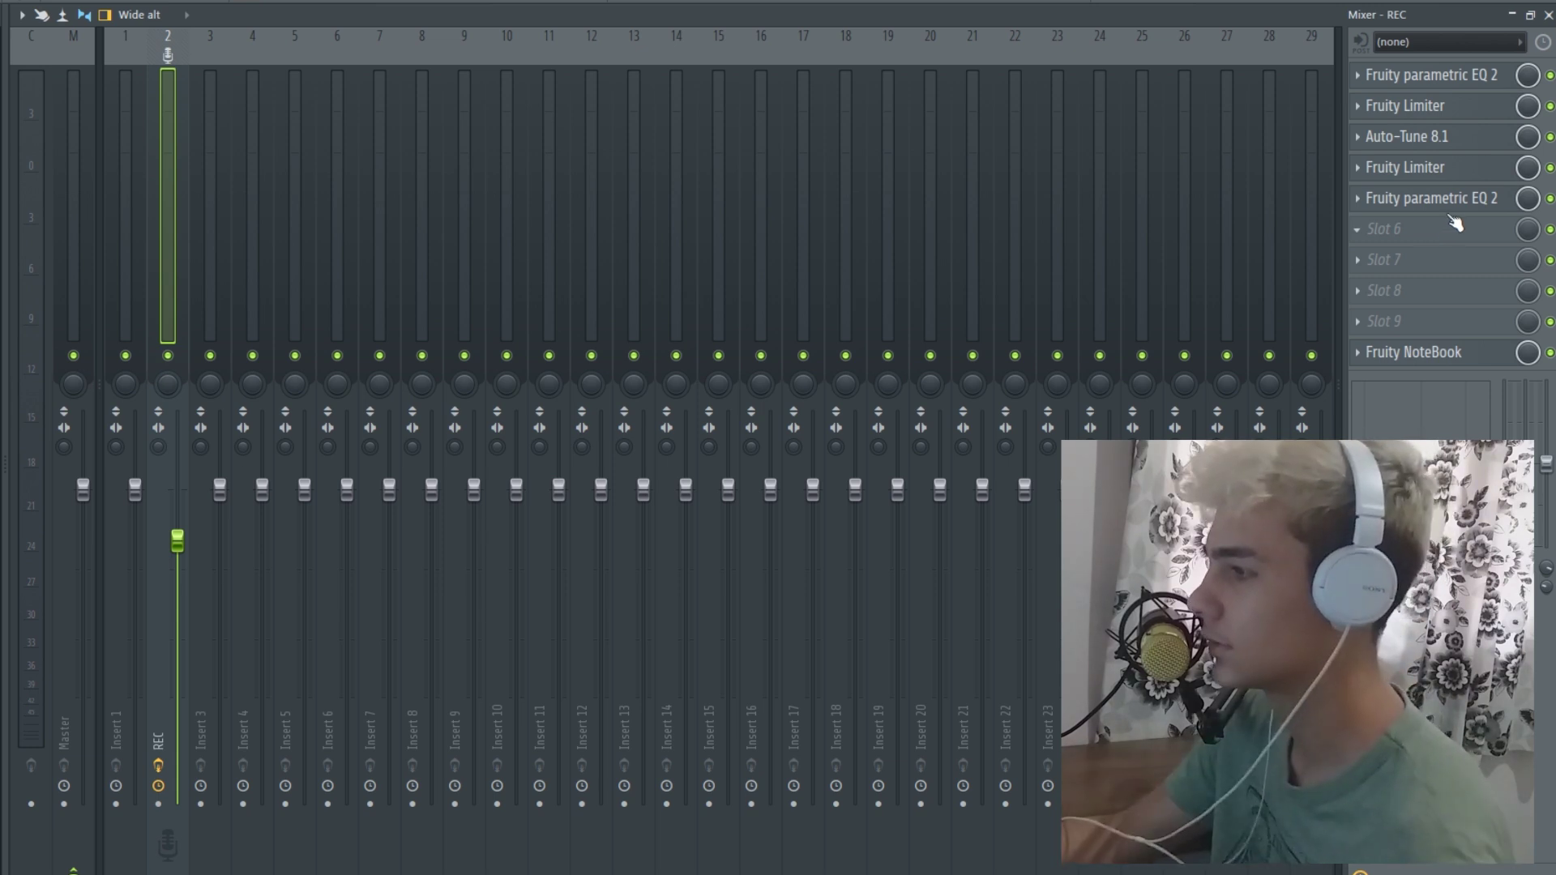
Review the second Fruity parametric EQ 2 at the end of the REC track's vocal chain.
click(1426, 198)
click(1189, 122)
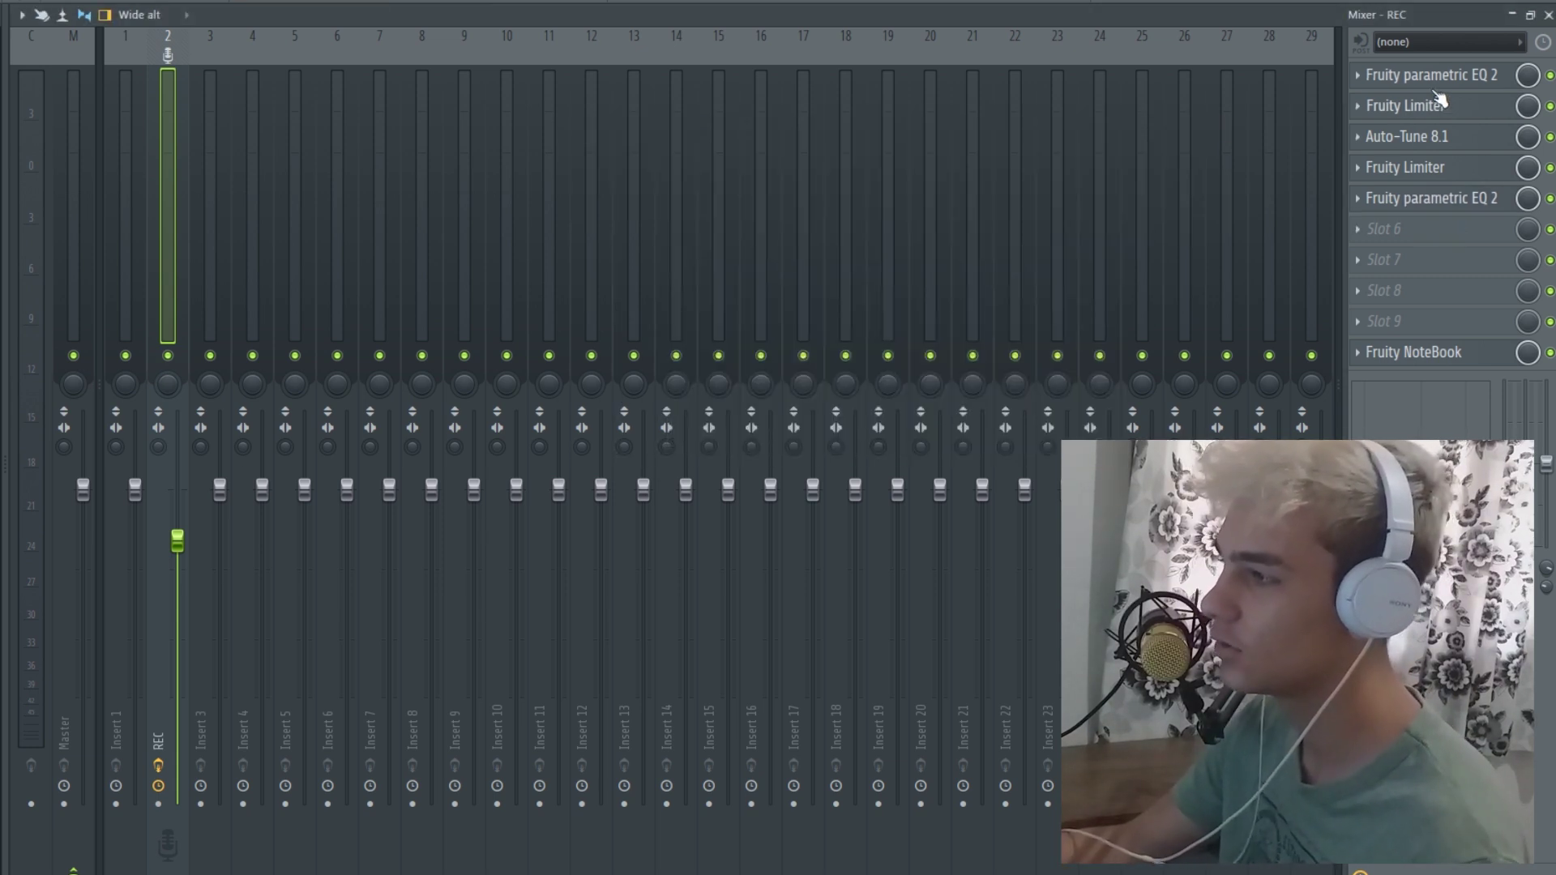
click(1436, 198)
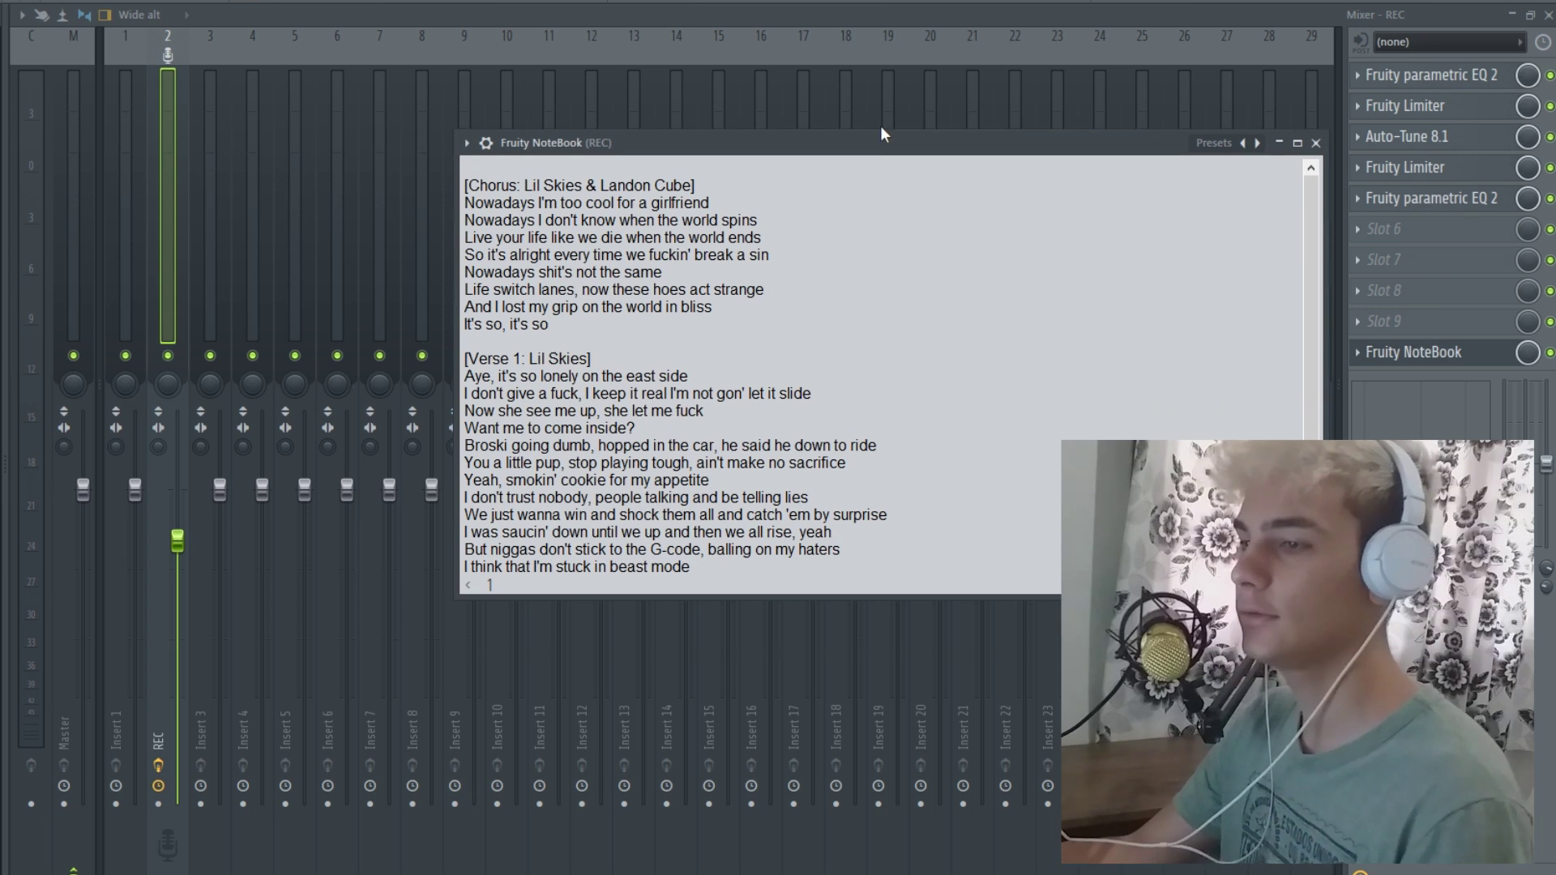
Reposition the REC track's Fruity NoteBook and go through the chorus lyrics of Nowadays.
drag(880, 126, 869, 81)
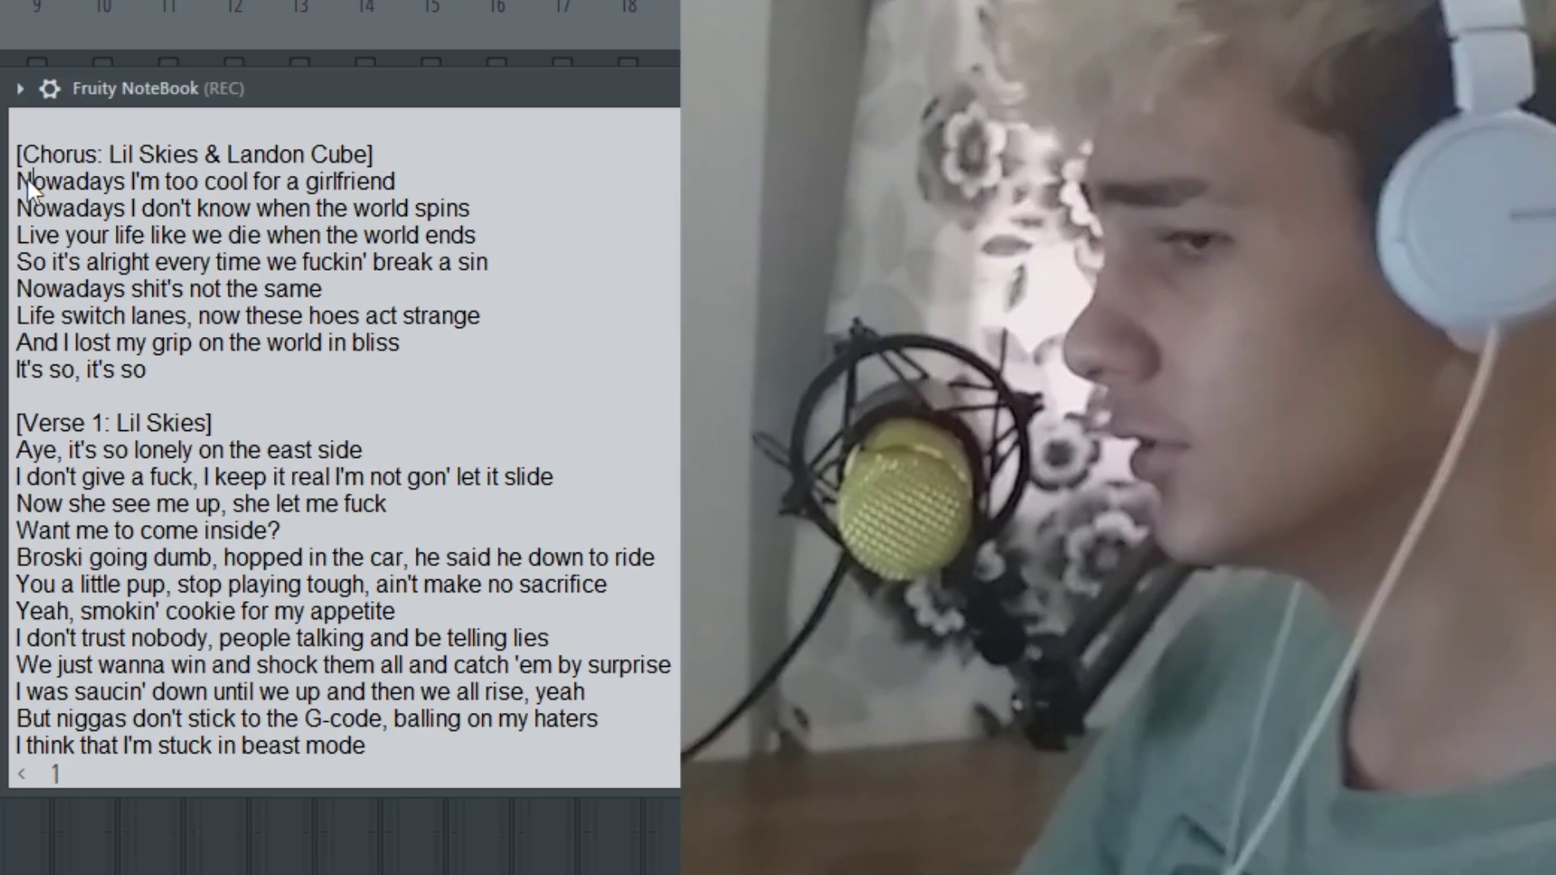
drag(459, 149, 737, 206)
drag(460, 270, 474, 293)
click(474, 293)
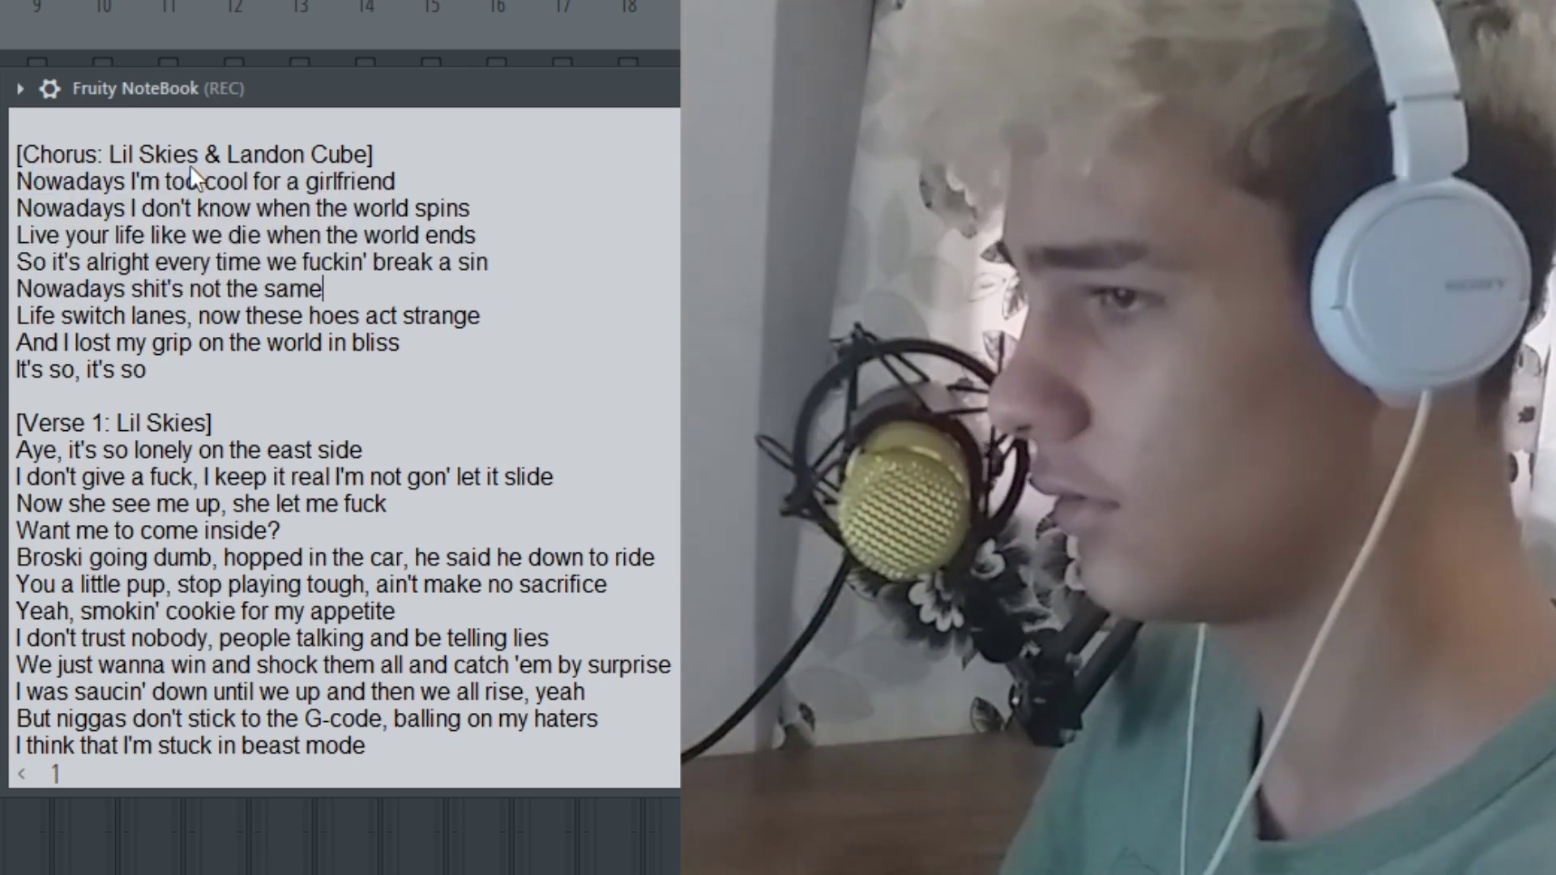
Follow the remaining chorus lines in the Fruity NoteBook lyrics and close the notebook.
click(191, 235)
drag(204, 231, 523, 274)
click(523, 274)
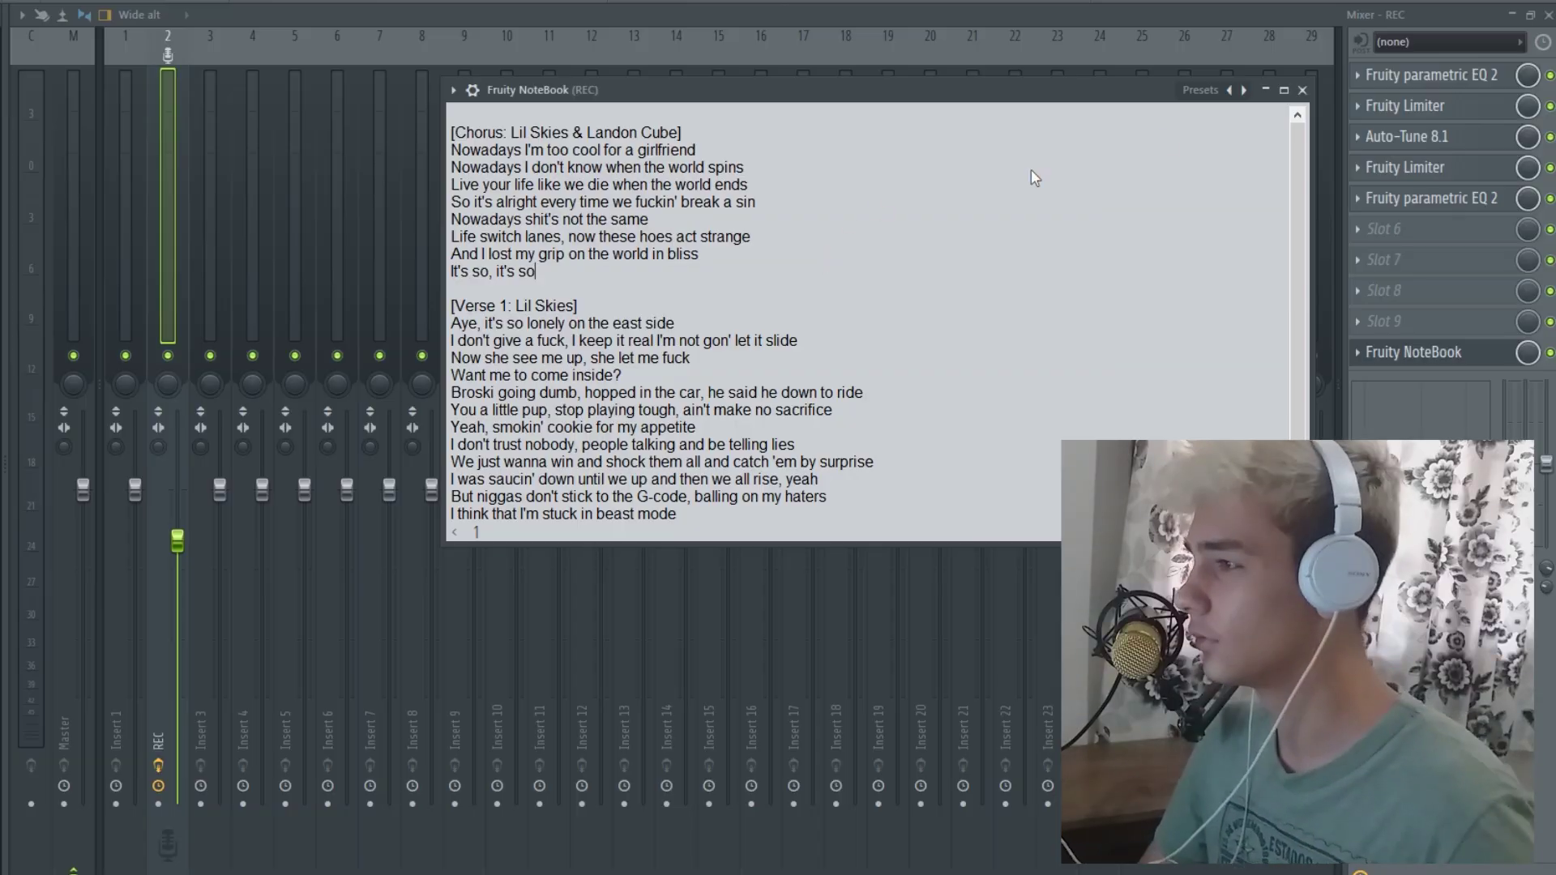
click(941, 24)
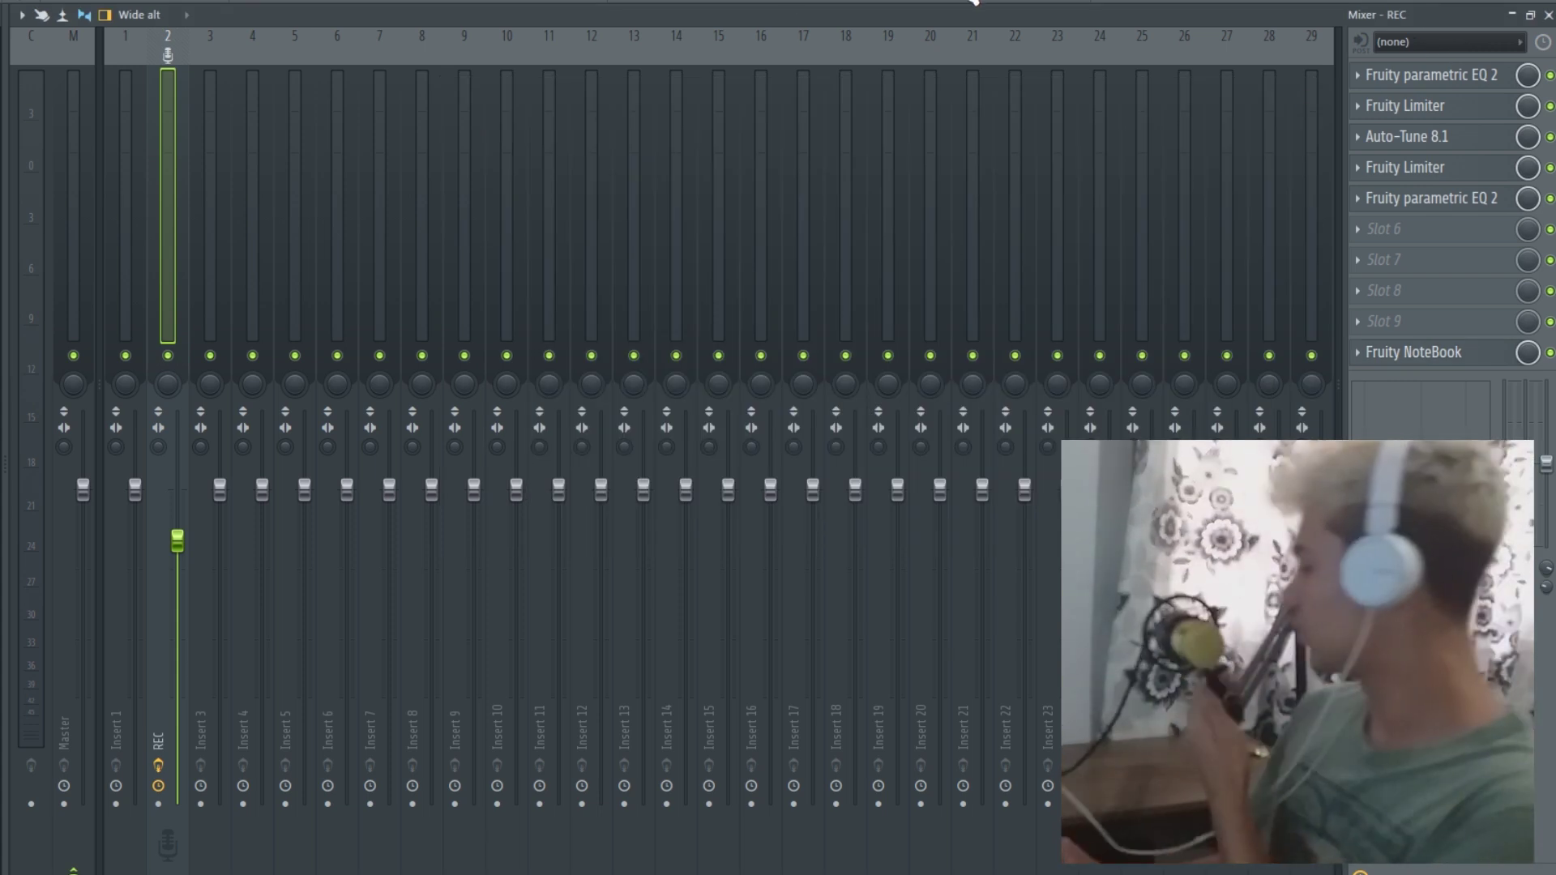
Set the REC track's audio input to In 1.
click(1418, 41)
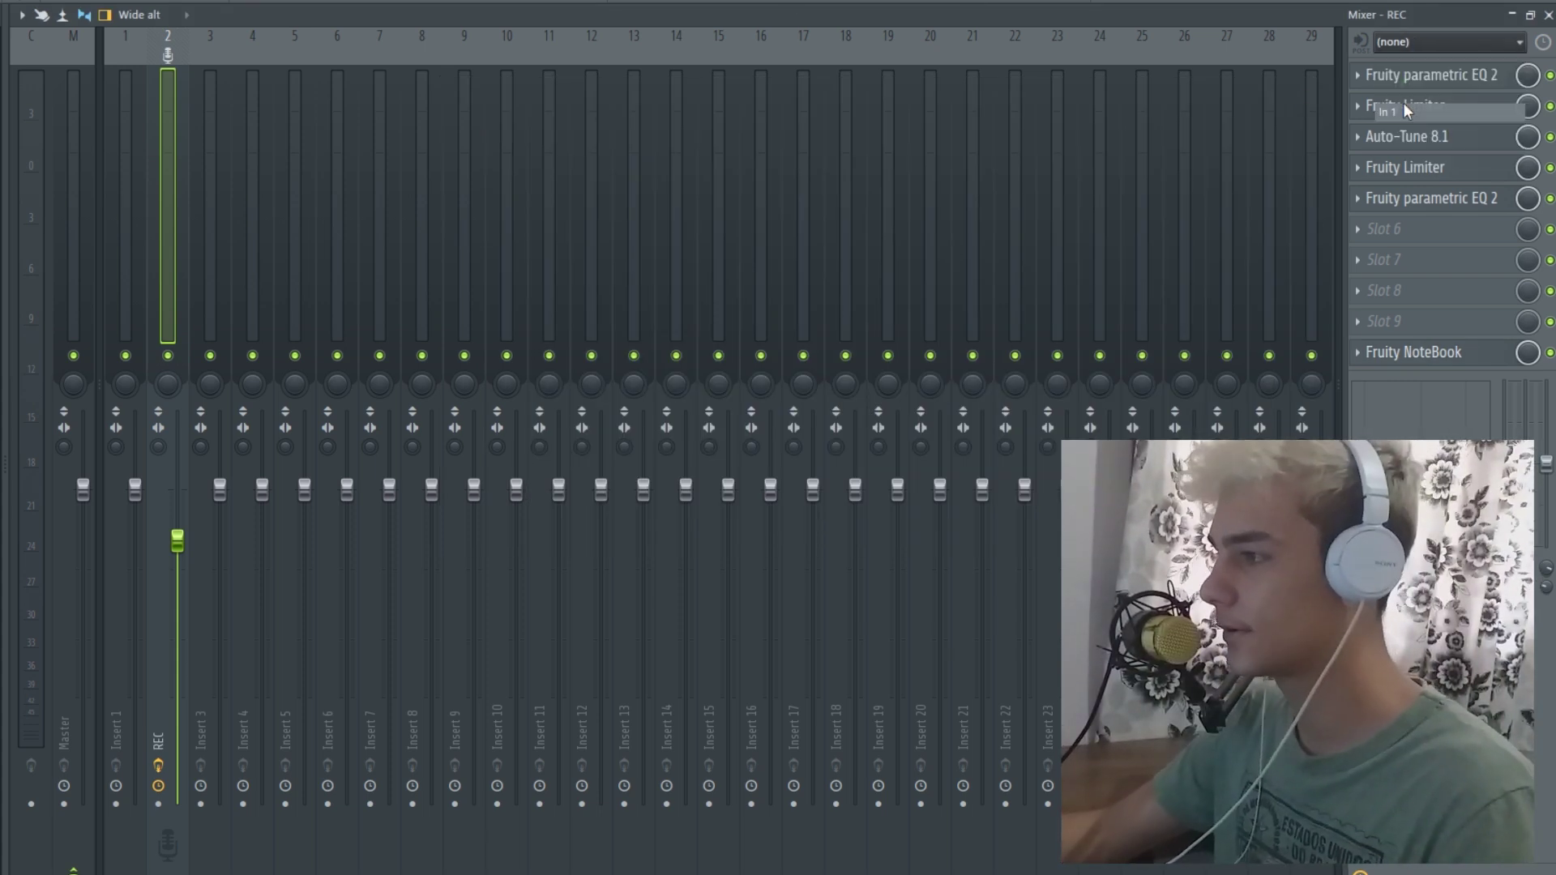
click(1407, 111)
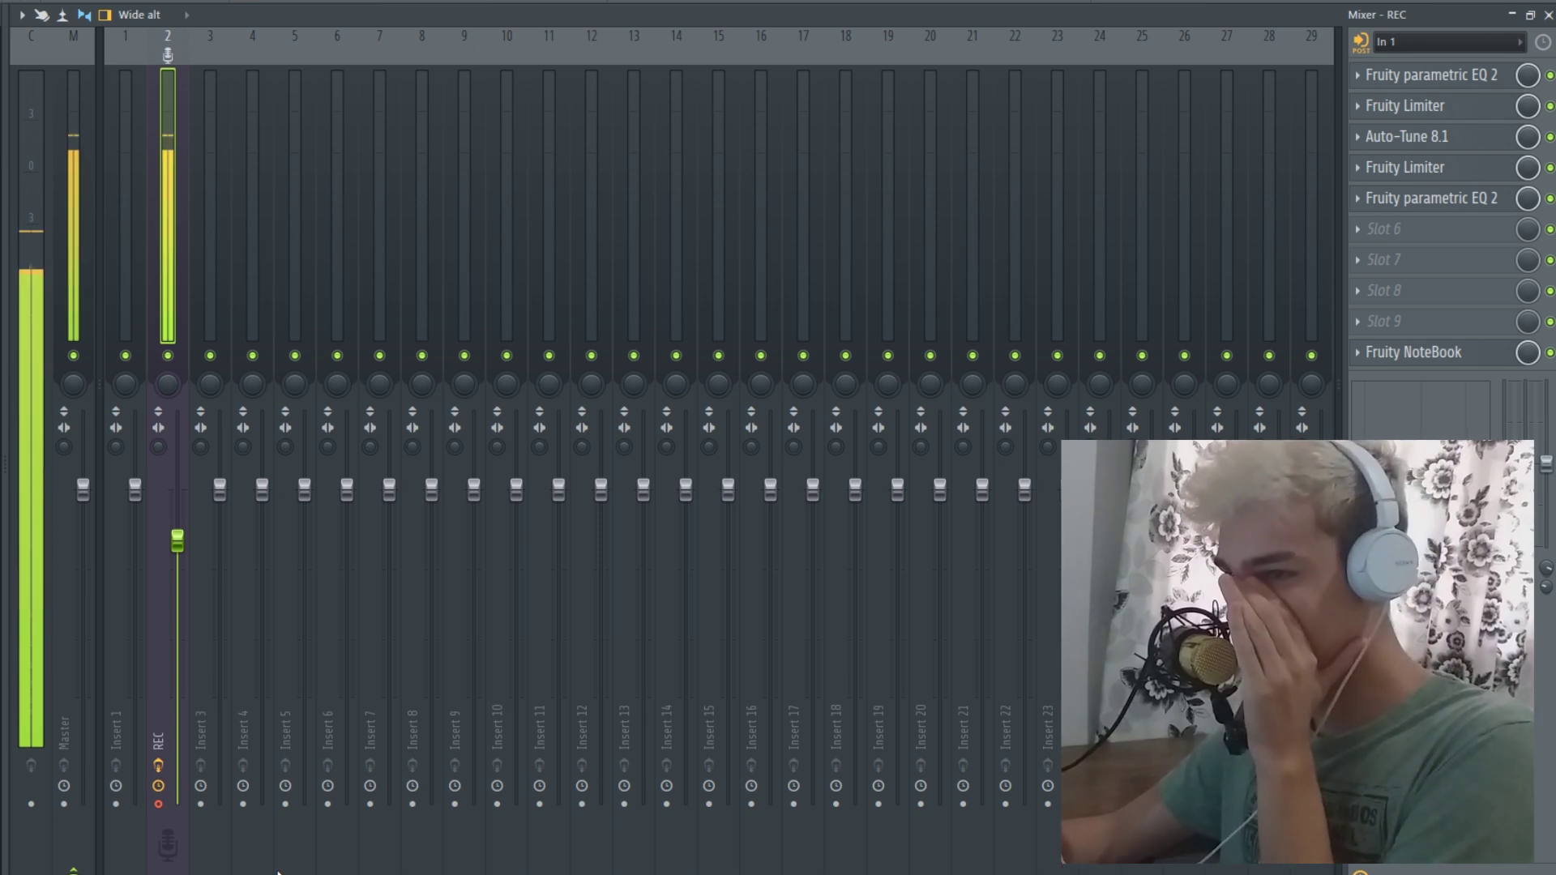
Switch to OBS to check the Desktop Audio and Mic/Aux levels and return to FL Studio.
click(281, 873)
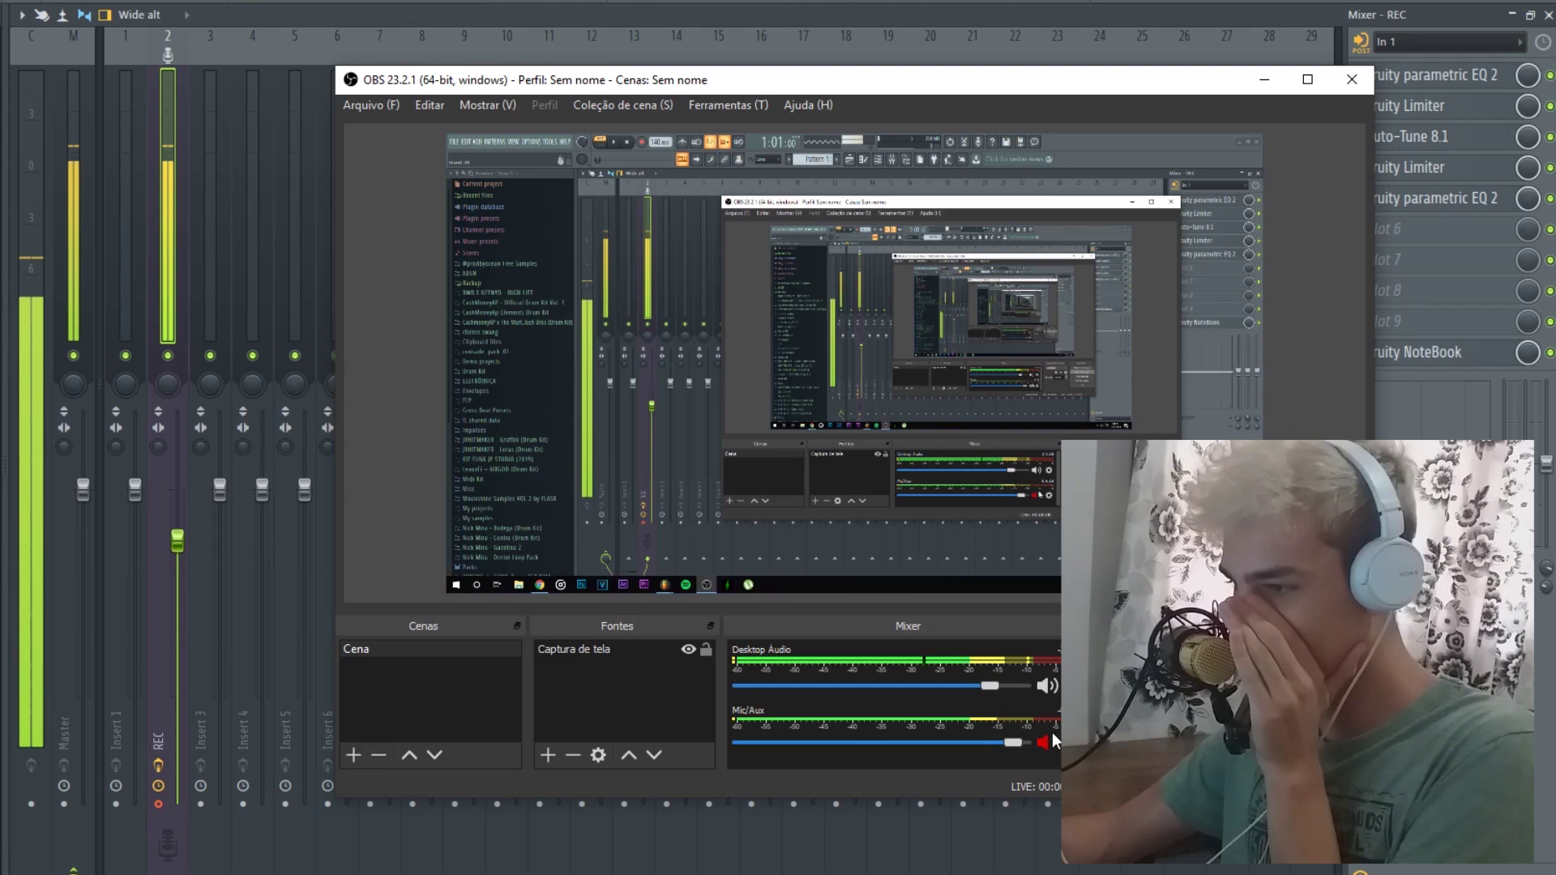
click(1263, 46)
Reopen the REC track's Fruity NoteBook with the Nowadays lyrics.
click(185, 68)
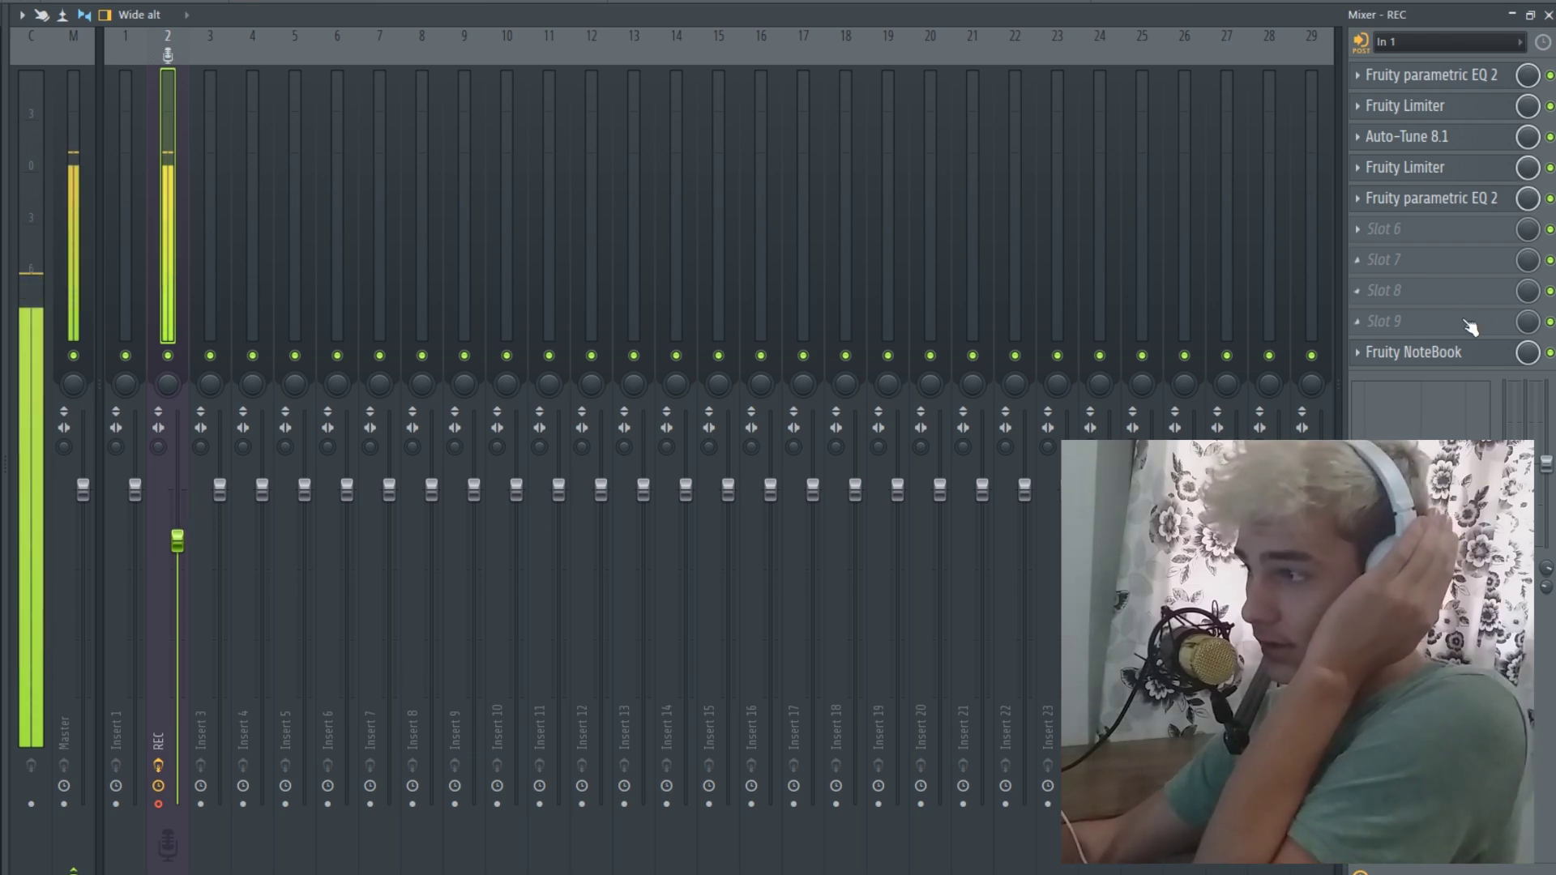
click(1451, 351)
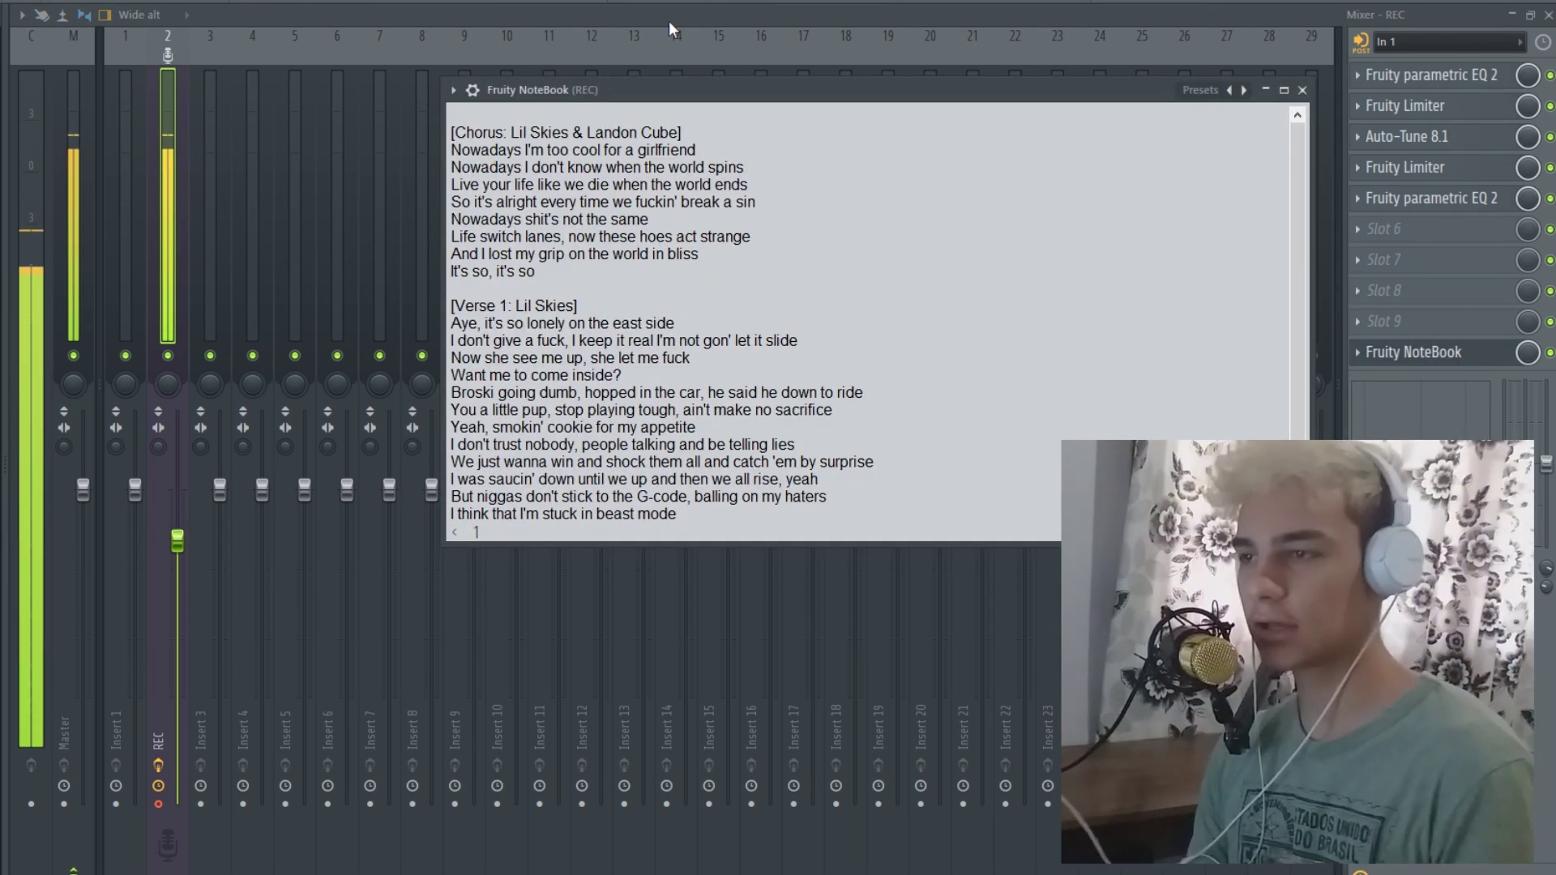